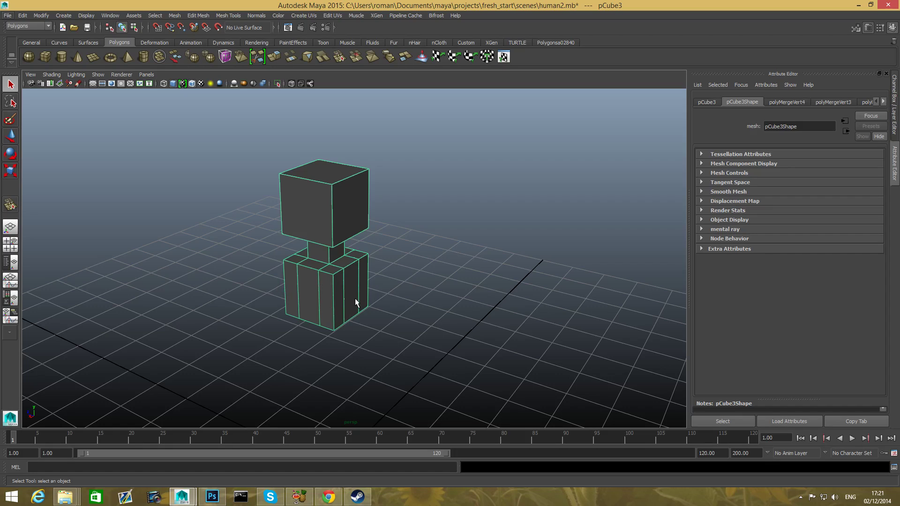
- Insert a horizontal edge loop around the torso block, roughly halfway up its height
scroll(349, 313, up, 2)
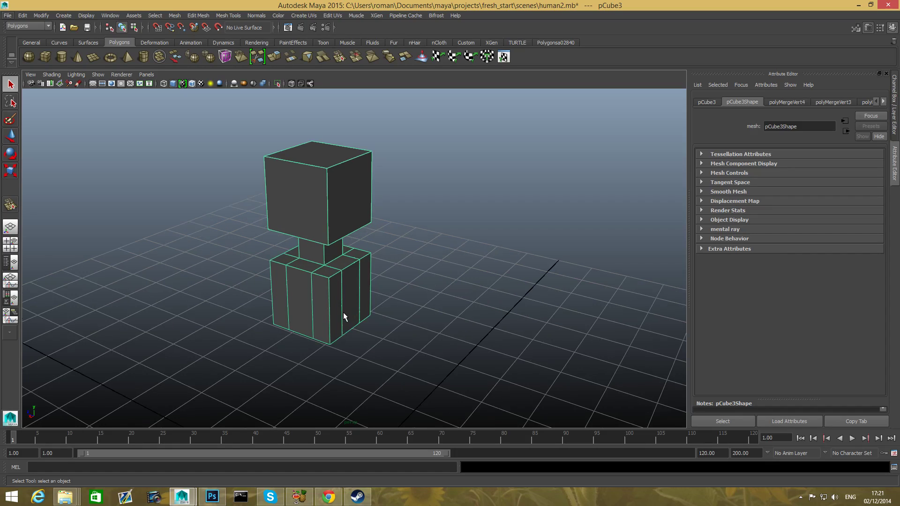
alt+drag(343, 313, 318, 219)
alt+drag(351, 258, 254, 228)
alt+drag(320, 274, 314, 205)
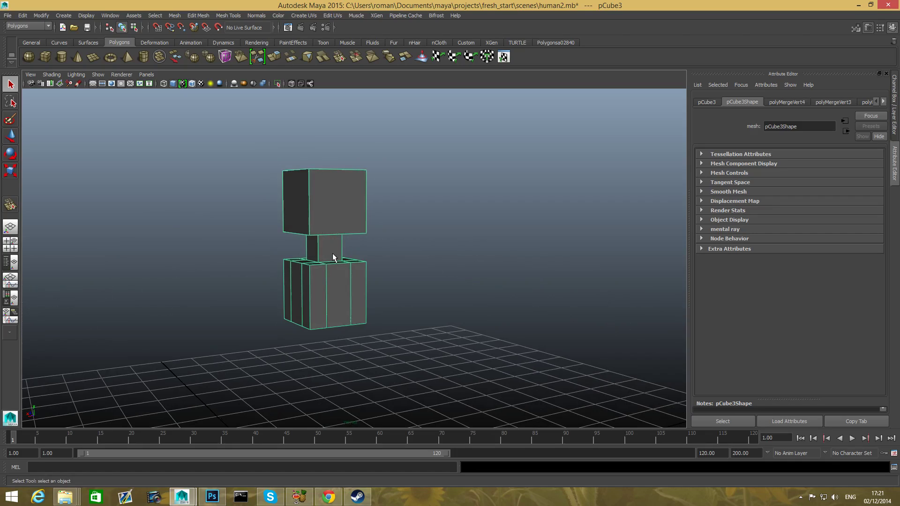
mouse_move(333, 258)
right_down()
mouse_move(349, 248)
mouse_move(341, 271)
right_up()
alt+drag(338, 277, 331, 288)
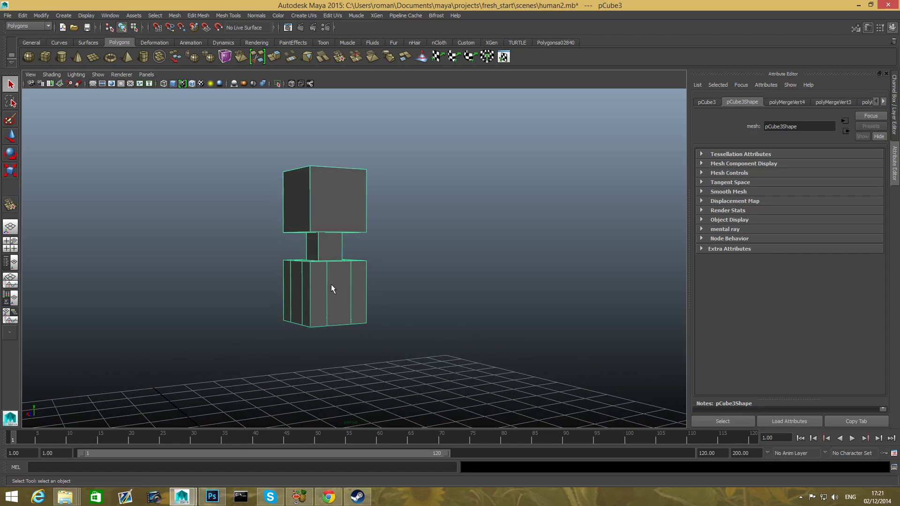
shift+right_drag(331, 284, 301, 288)
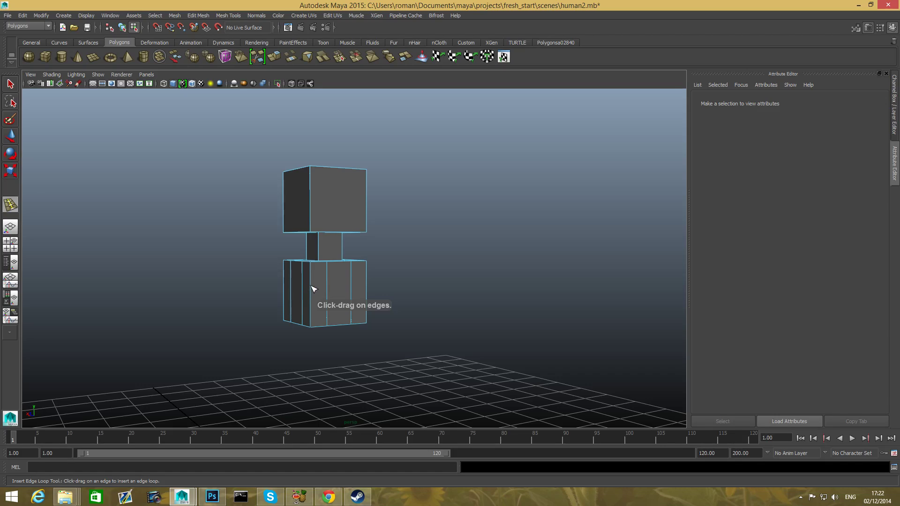
drag(314, 289, 327, 310)
- Select the upper middle faces on both opposite sides of the torso block and apply Extrude to them
alt+right_drag(309, 296, 377, 305)
alt+drag(334, 300, 343, 292)
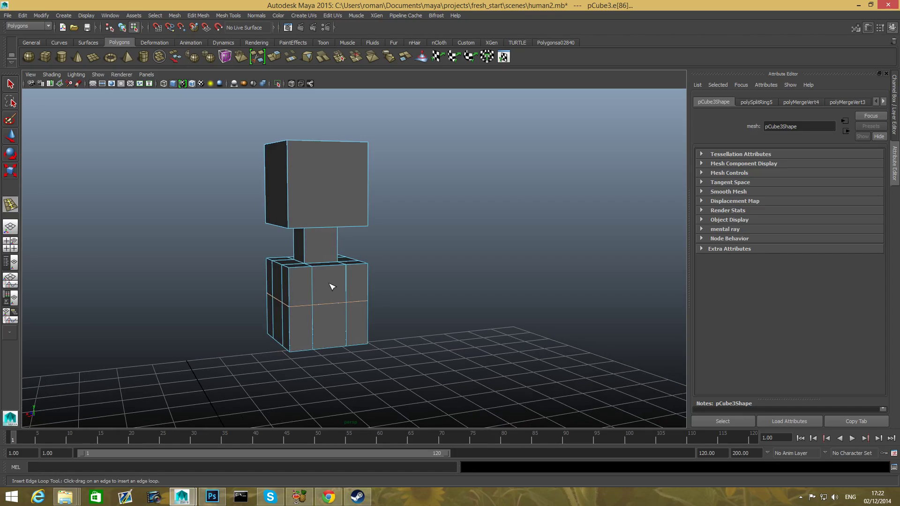
alt+drag(301, 291, 336, 312)
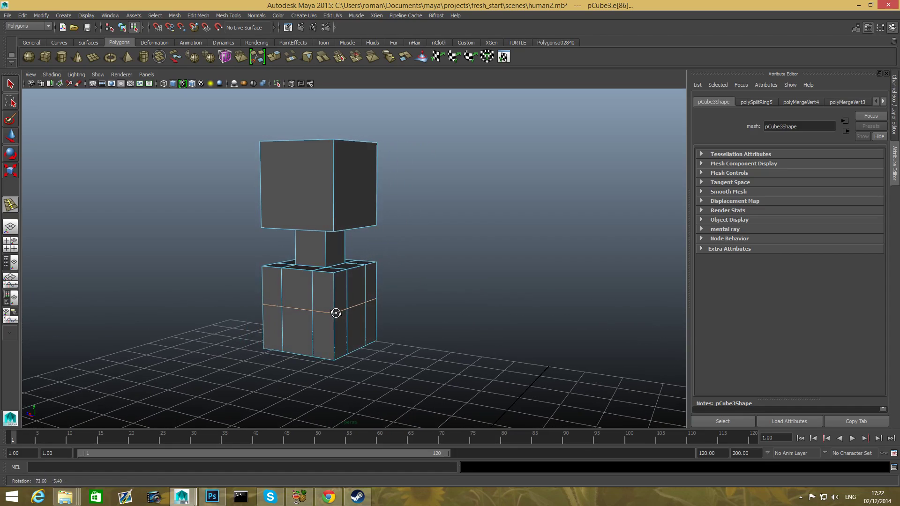
mouse_move(336, 312)
shift+right_down()
mouse_move(345, 311)
mouse_move(338, 299)
mouse_move(349, 283)
mouse_move(347, 300)
shift+right_up()
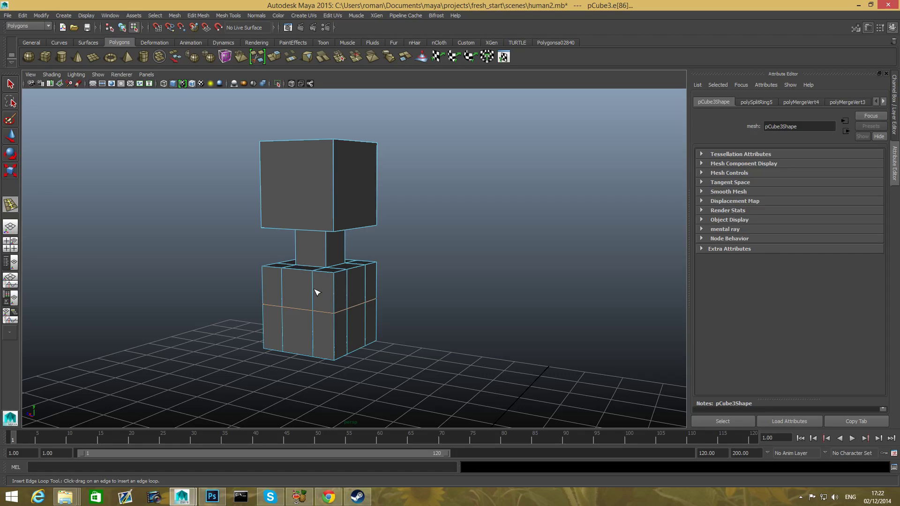
key(q)
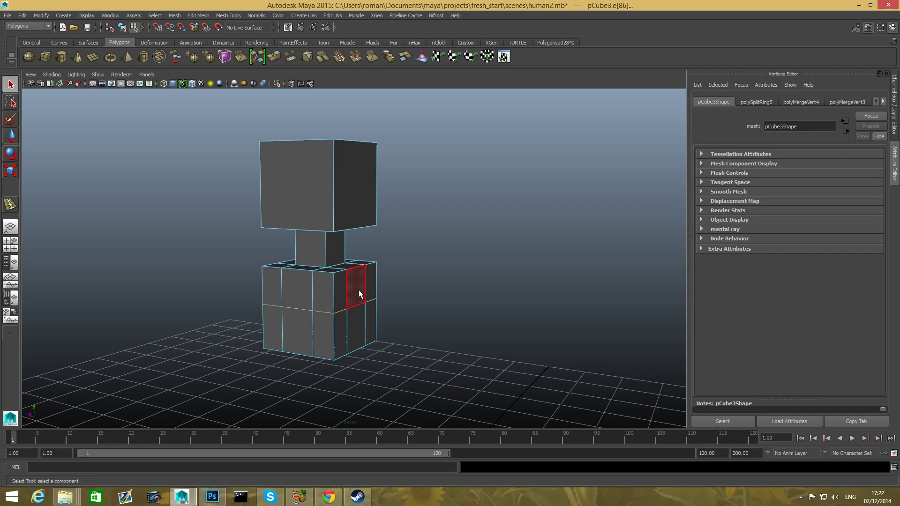
click(358, 294)
alt+drag(344, 317, 304, 300)
shift+click(332, 300)
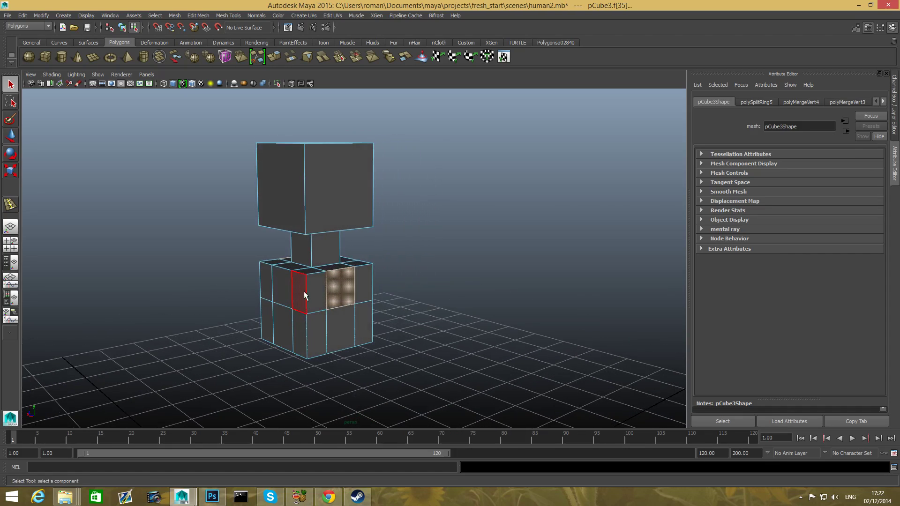
click(278, 58)
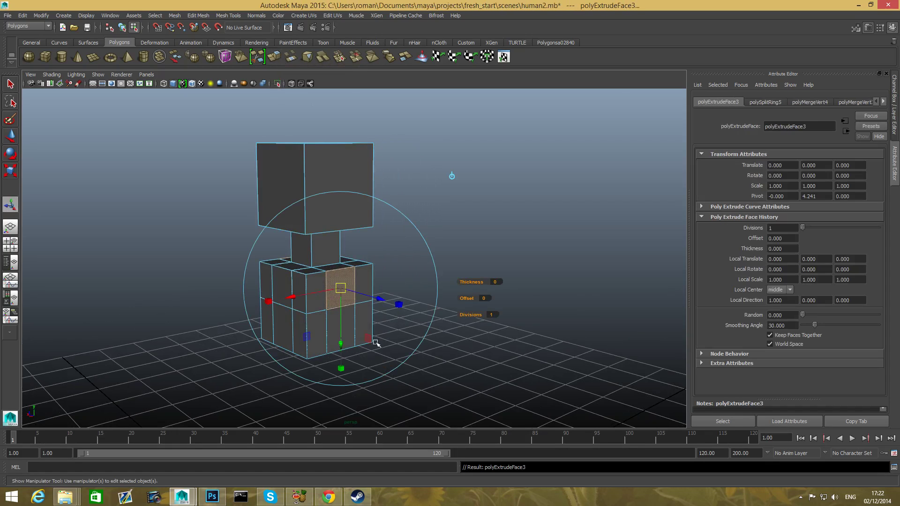
- Try pulling the extruded side faces outward by about 1.3 units with the extrude manipulator
alt+drag(386, 362, 424, 332)
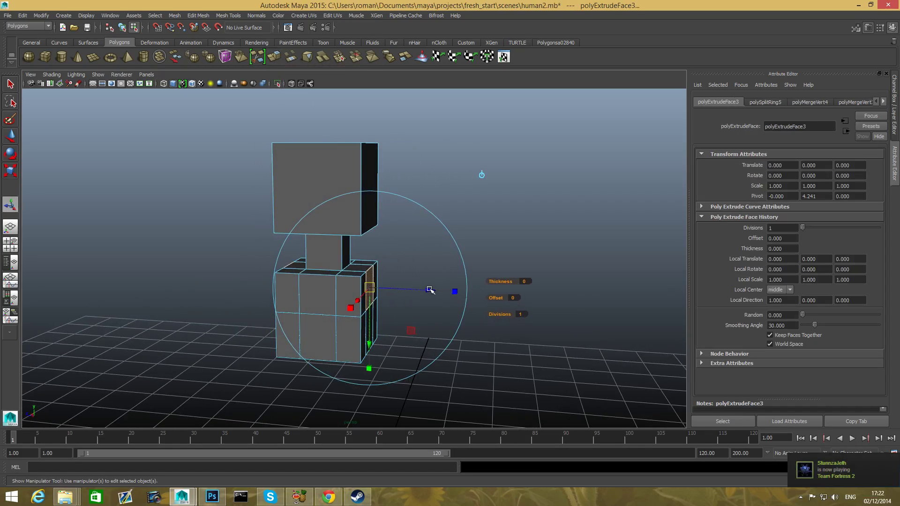
drag(429, 290, 549, 325)
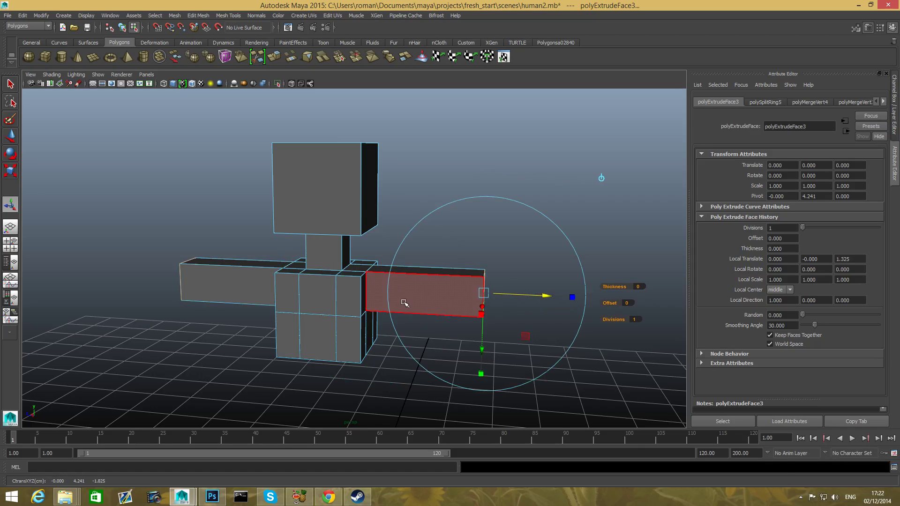
key(ctrl+z)
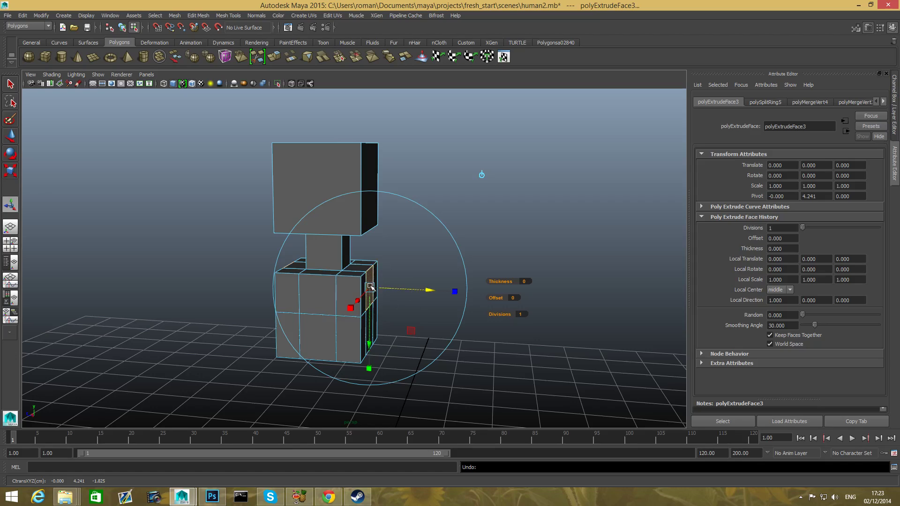
- Scale the extruded side faces apart along the torso's width to form two arms of equal length
click(11, 173)
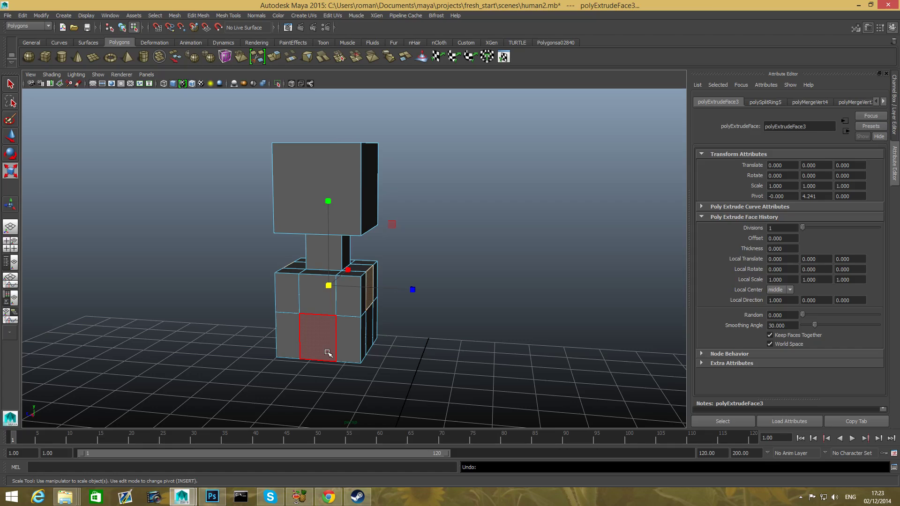
alt+drag(328, 350, 341, 328)
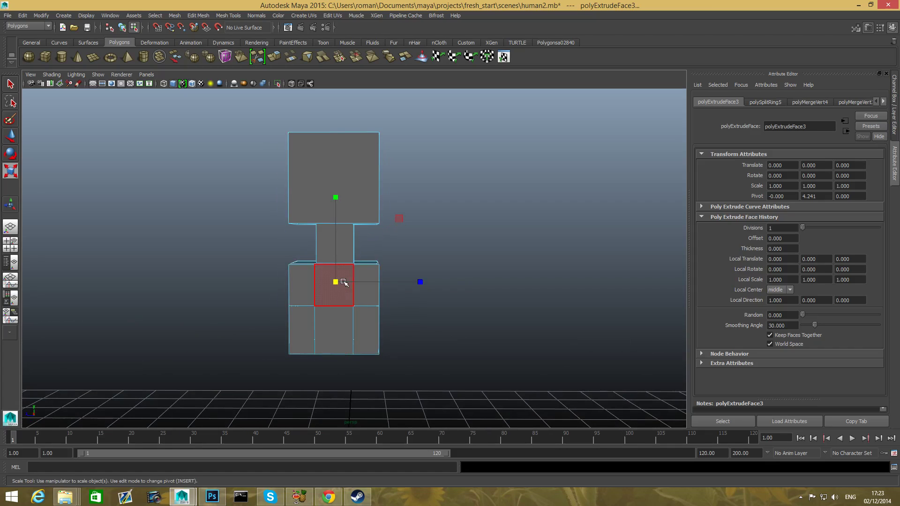
alt+drag(352, 288, 327, 322)
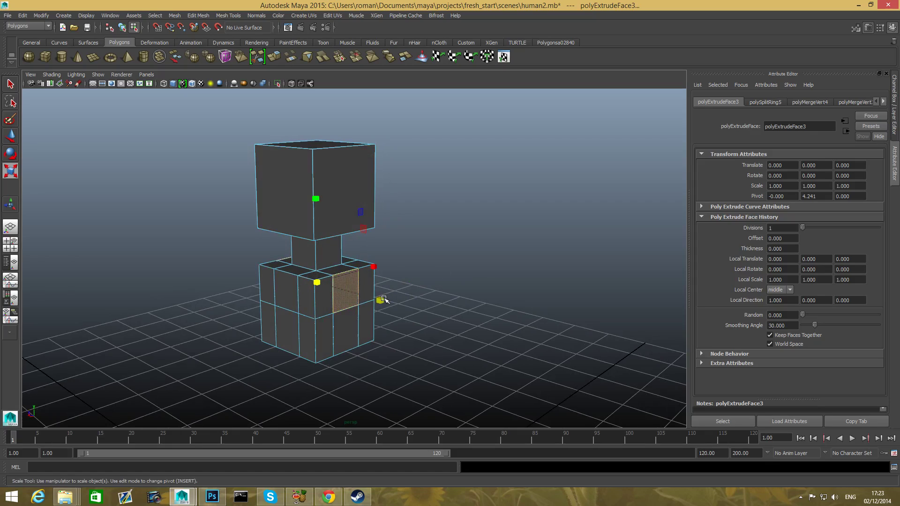
drag(380, 300, 630, 379)
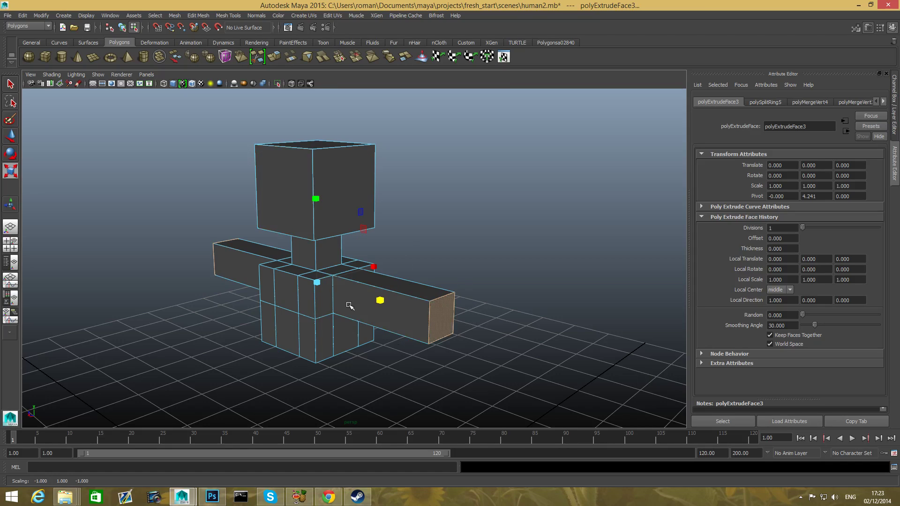
- Shorten both arms slightly by scaling their end faces inward along the arm axis
alt+drag(464, 321, 403, 305)
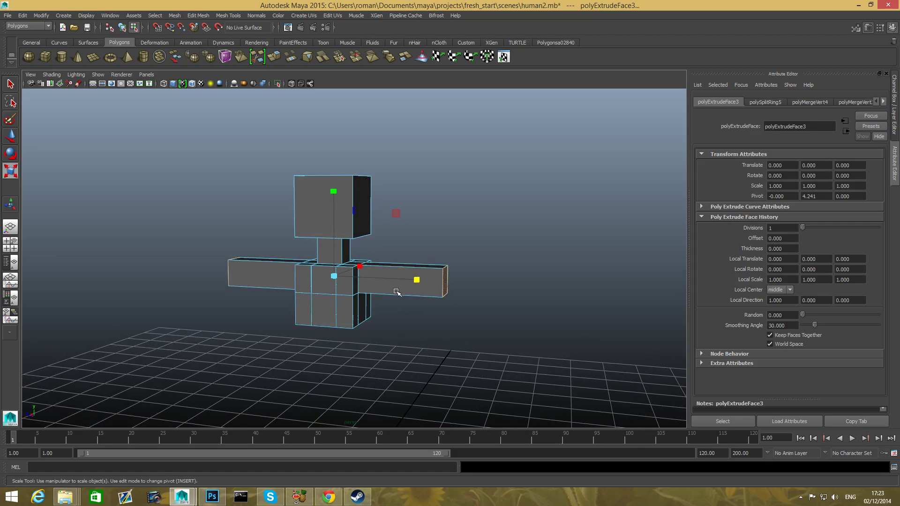
alt+drag(370, 310, 316, 322)
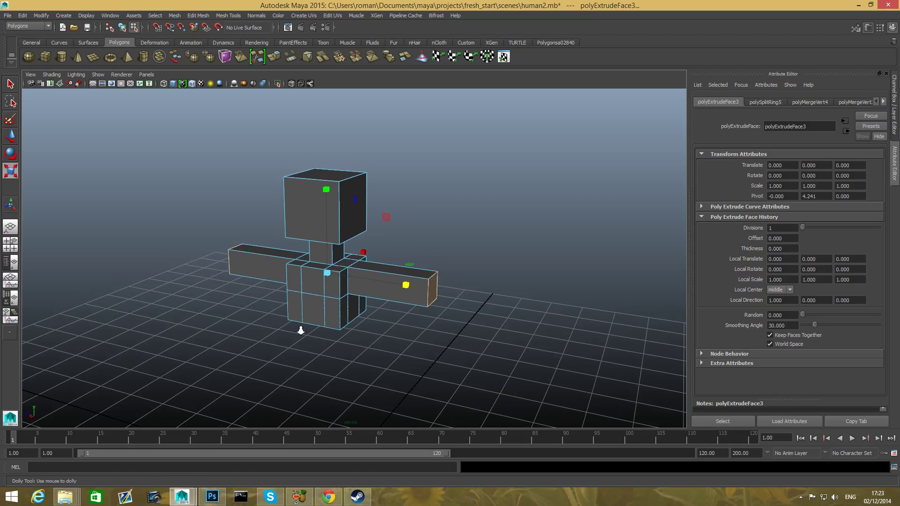
alt+right_drag(302, 327, 287, 345)
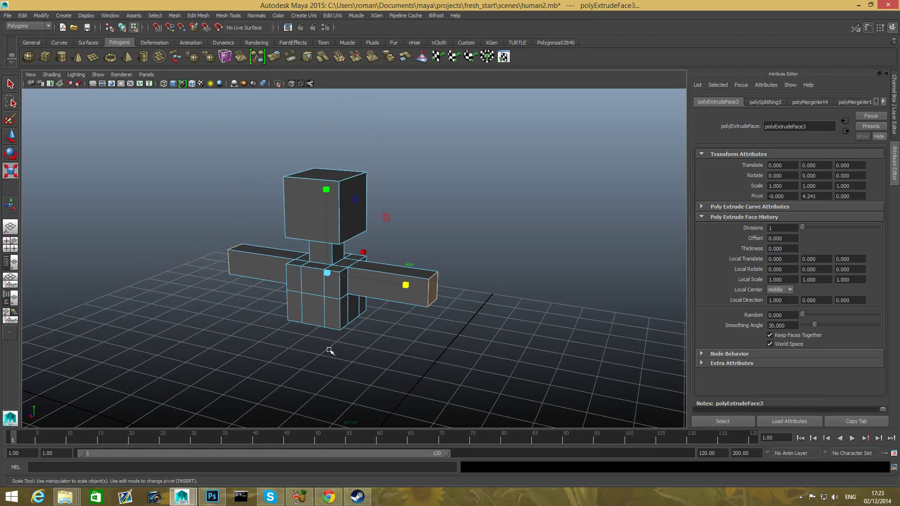
alt+drag(327, 350, 309, 332)
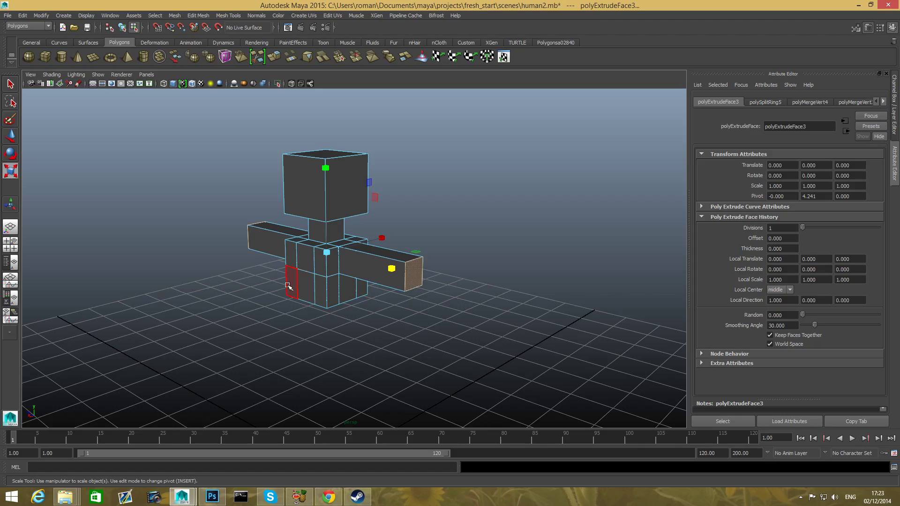
mouse_move(331, 267)
alt+mouse_down()
mouse_move(301, 257)
mouse_move(263, 262)
mouse_move(301, 258)
mouse_move(328, 271)
alt+mouse_up()
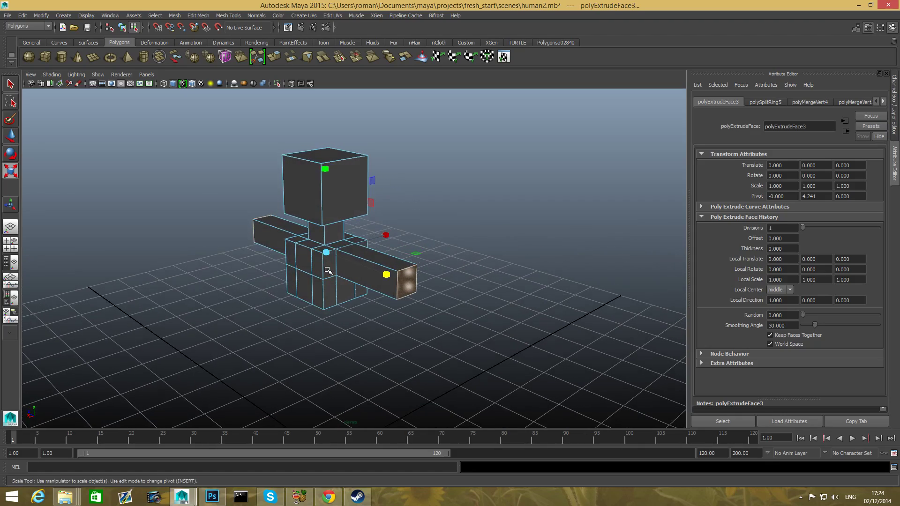
alt+drag(321, 302, 371, 263)
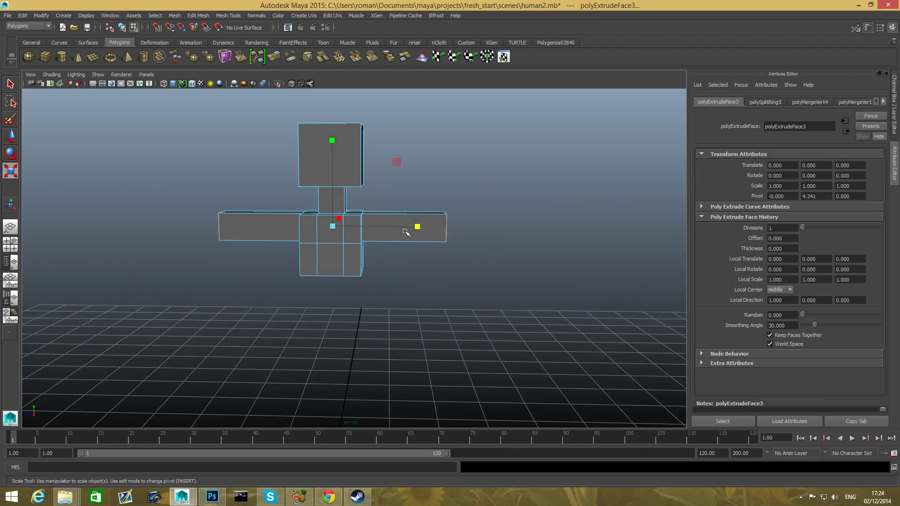
drag(418, 227, 414, 227)
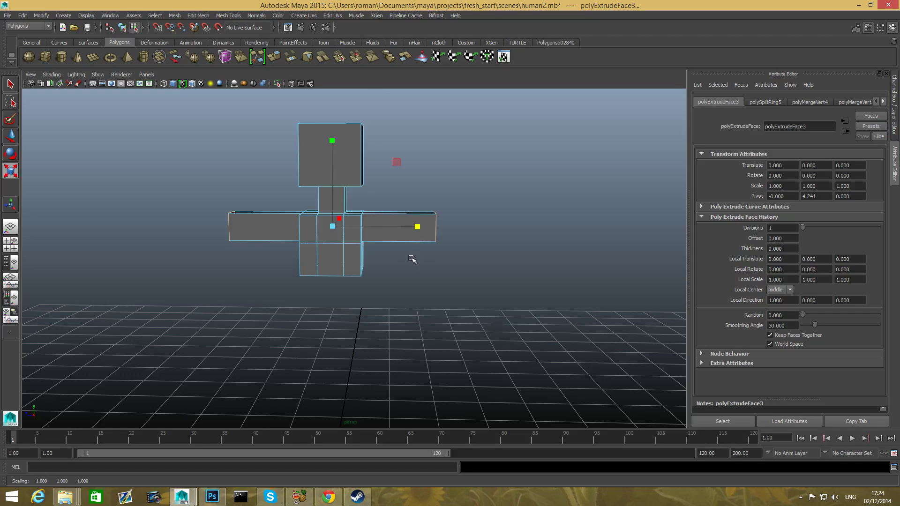
- Extrude both arm end faces outward twice, by about 0.41 units for a short segment and about 1.59 units for the forearms
click(276, 56)
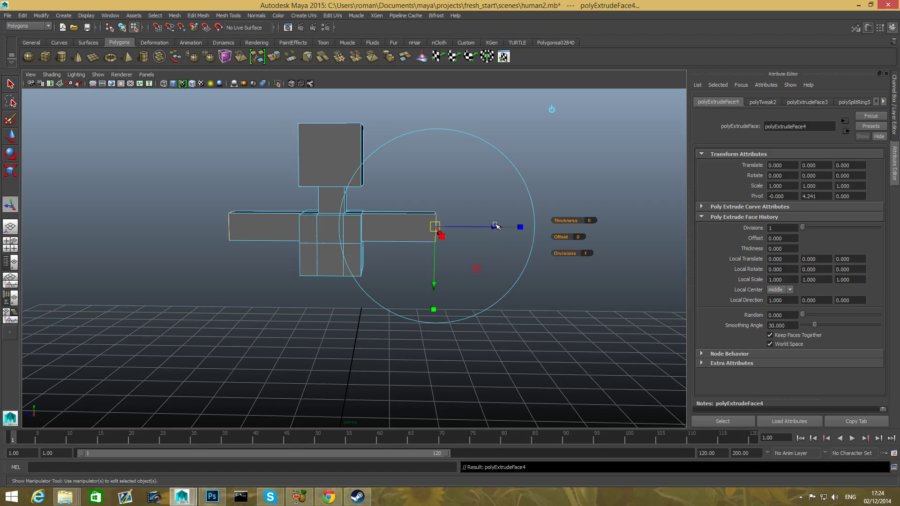
drag(495, 226, 520, 235)
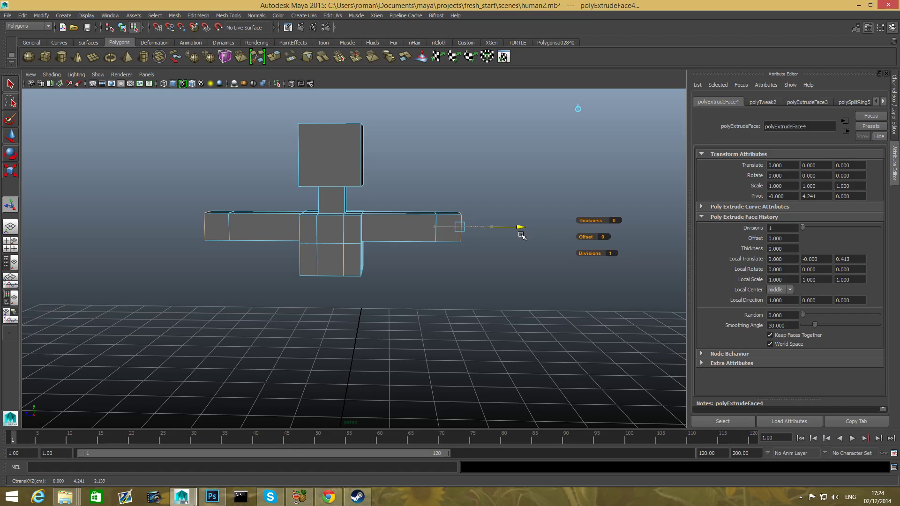
drag(522, 235, 521, 235)
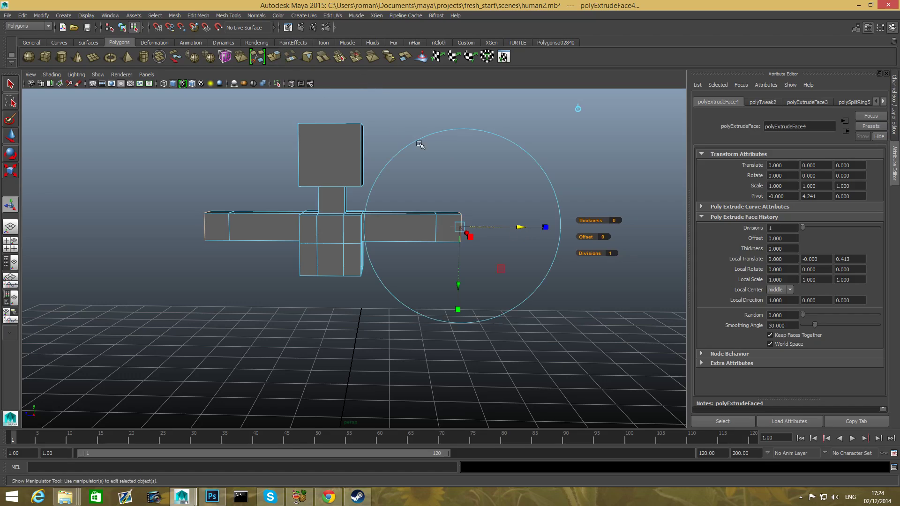
key(ctrl+e)
drag(522, 229, 617, 255)
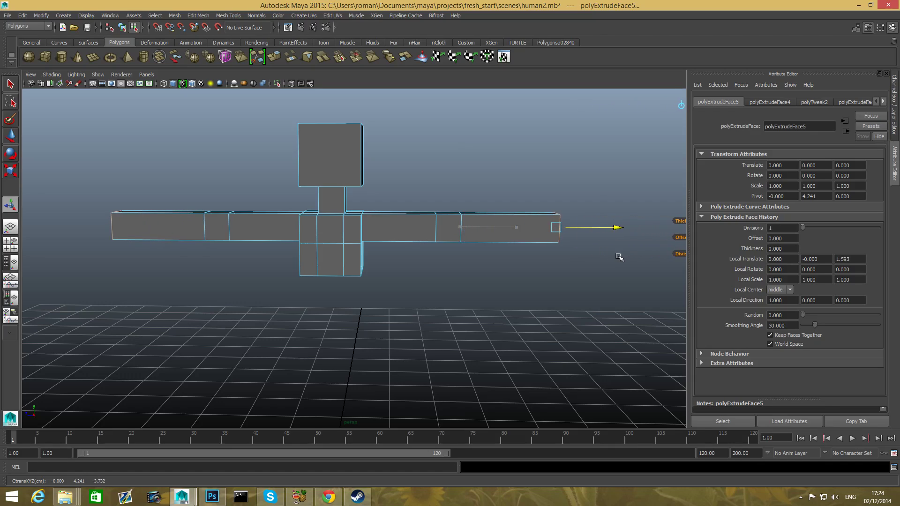
- Try tapering the forearms by scaling the extruded end faces uniformly to 0.5
alt+drag(550, 305, 438, 333)
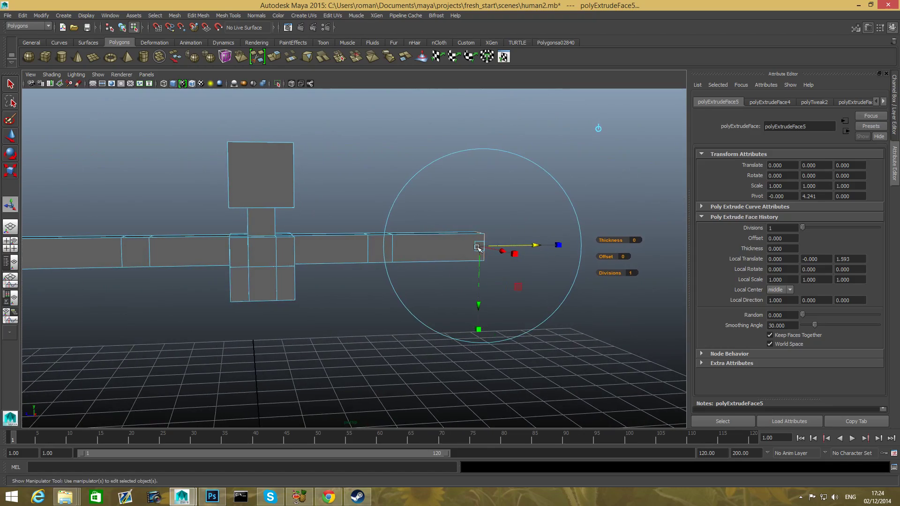
alt+drag(469, 271, 419, 307)
alt+middle_drag(419, 307, 389, 289)
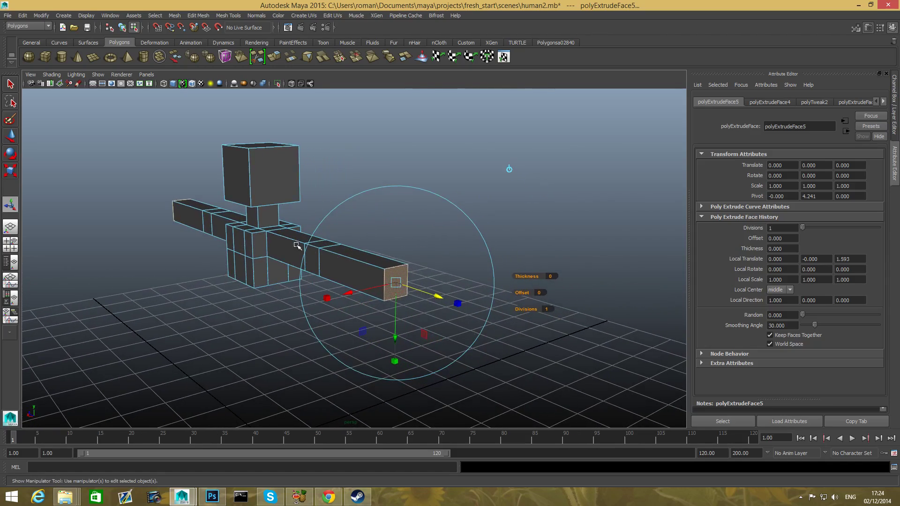
mouse_move(267, 244)
alt+mouse_down()
mouse_move(263, 234)
mouse_move(281, 233)
mouse_move(279, 242)
alt+mouse_up()
alt+drag(373, 245, 322, 269)
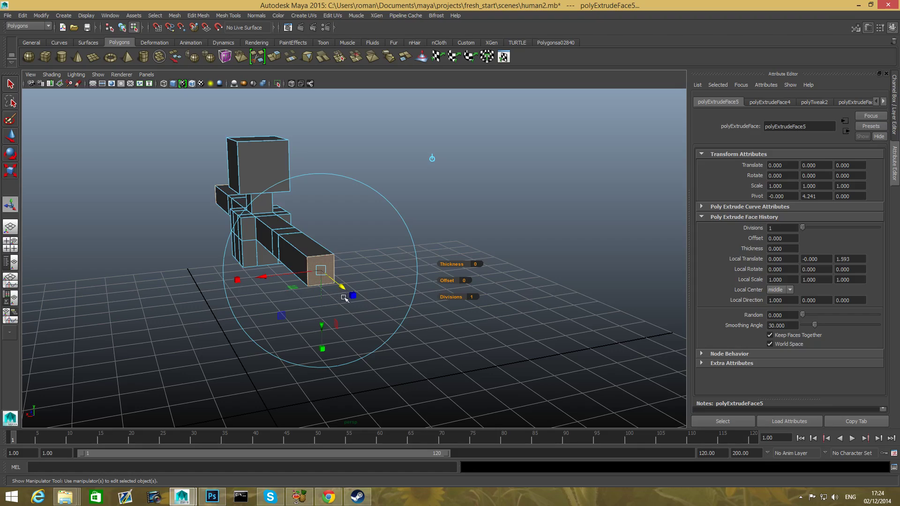
click(237, 280)
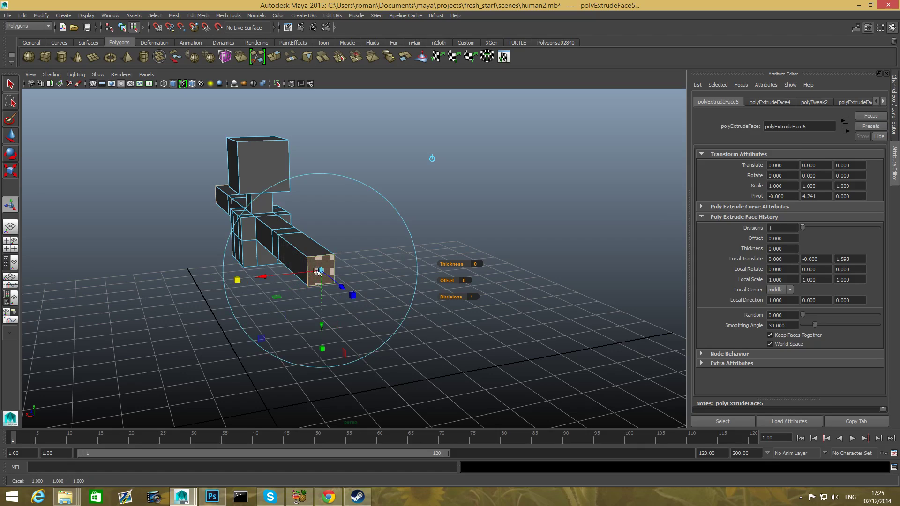
drag(320, 270, 226, 300)
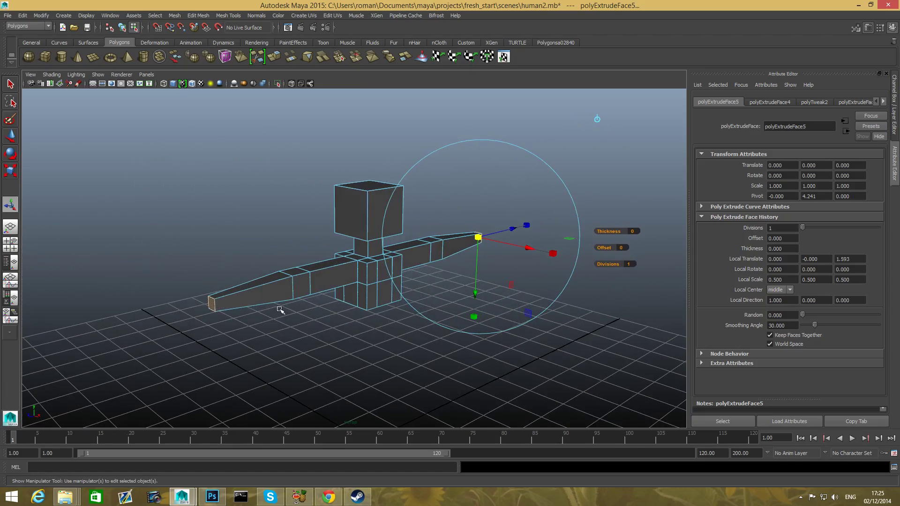
- Try scaling both forearm end faces uniformly inward with the Scale tool
alt+drag(279, 309, 333, 322)
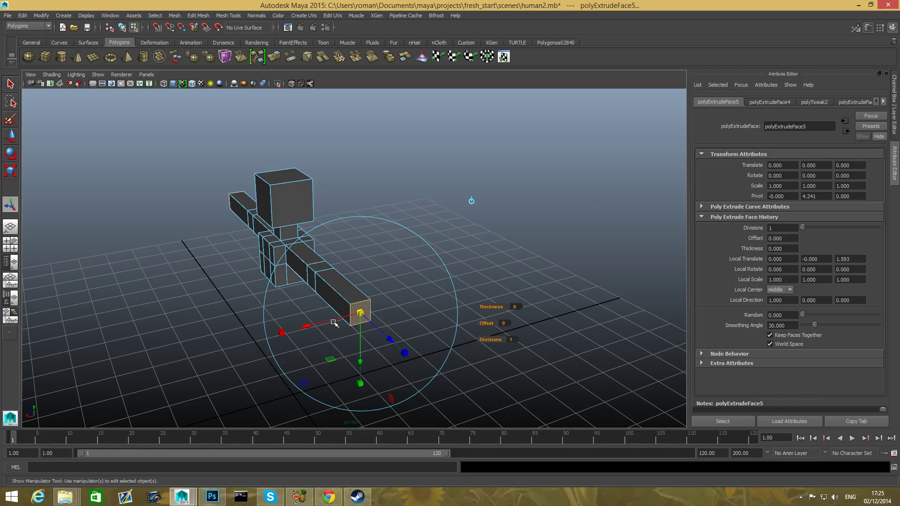
key(e)
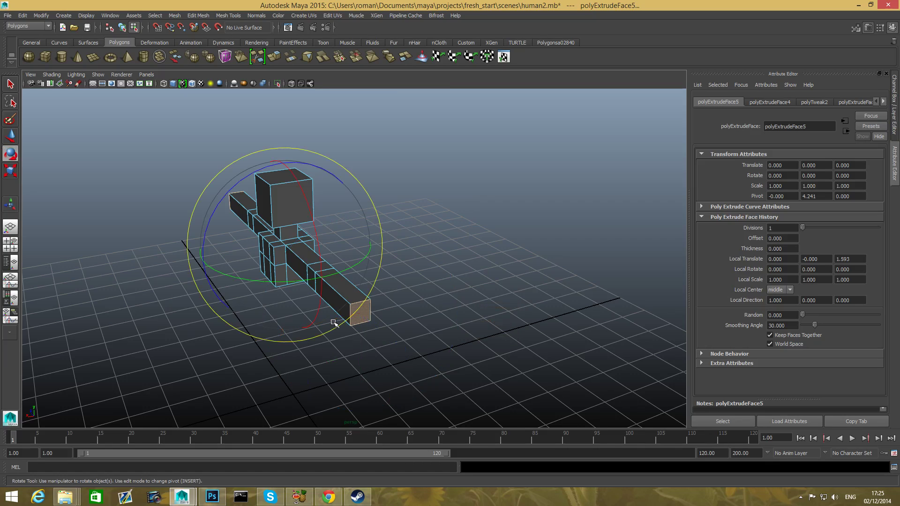
alt+drag(334, 322, 359, 325)
key(r)
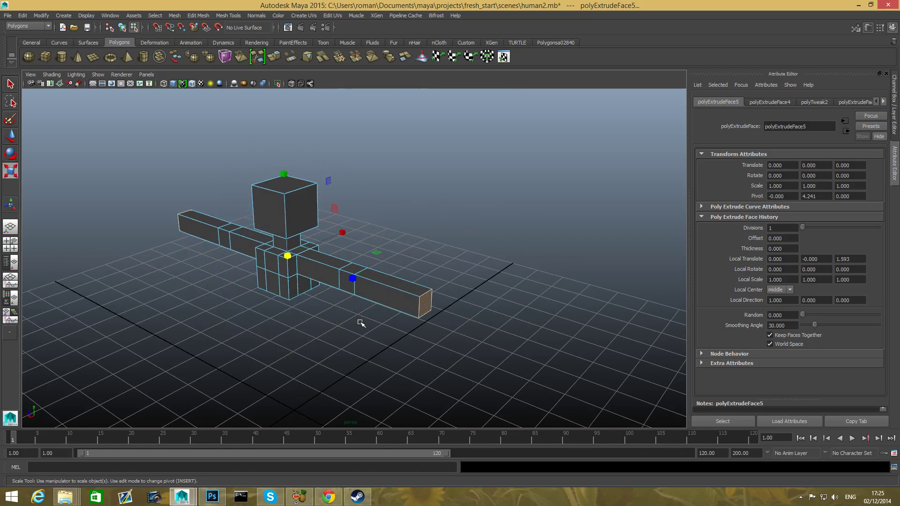
mouse_move(298, 284)
alt+mouse_down()
mouse_move(283, 284)
mouse_move(312, 285)
alt+mouse_up()
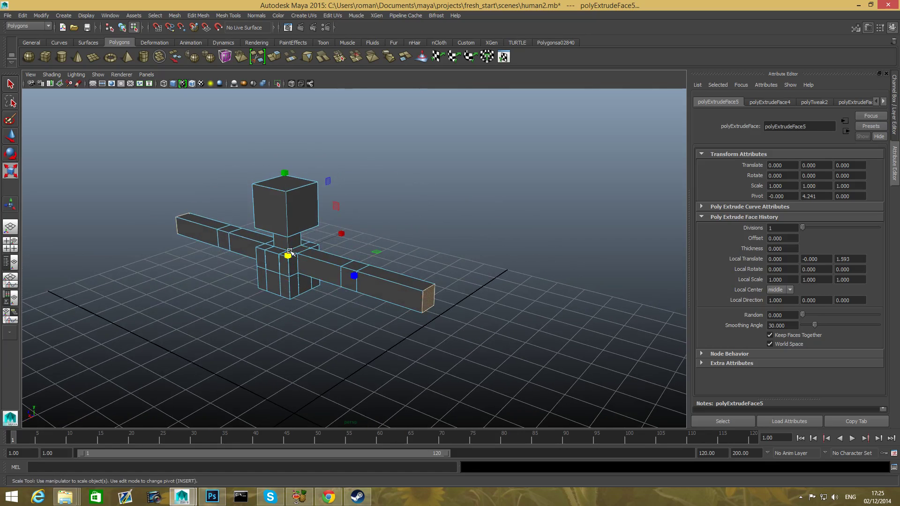
drag(288, 255, 231, 253)
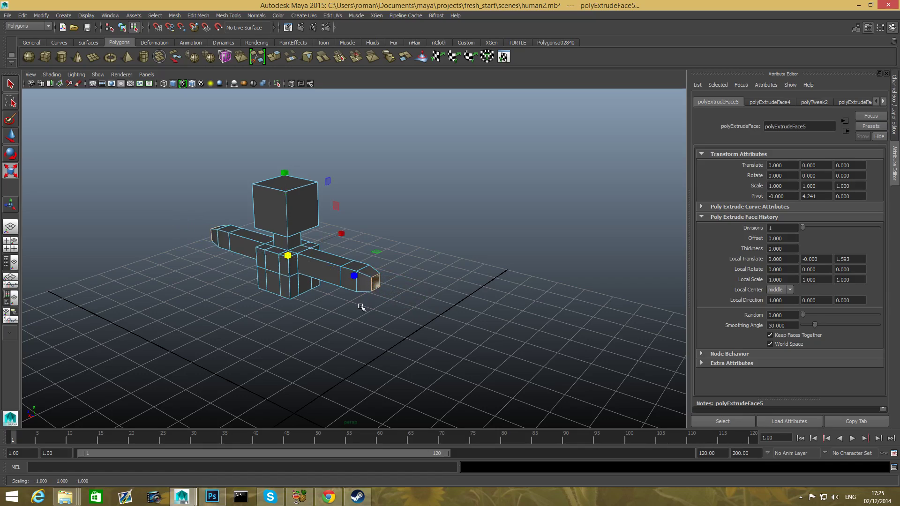
- Undo the end-face scaling and the forearm extrusion on both arms
key(ctrl+z)
key(ctrl+z)
key(ctrl+z)
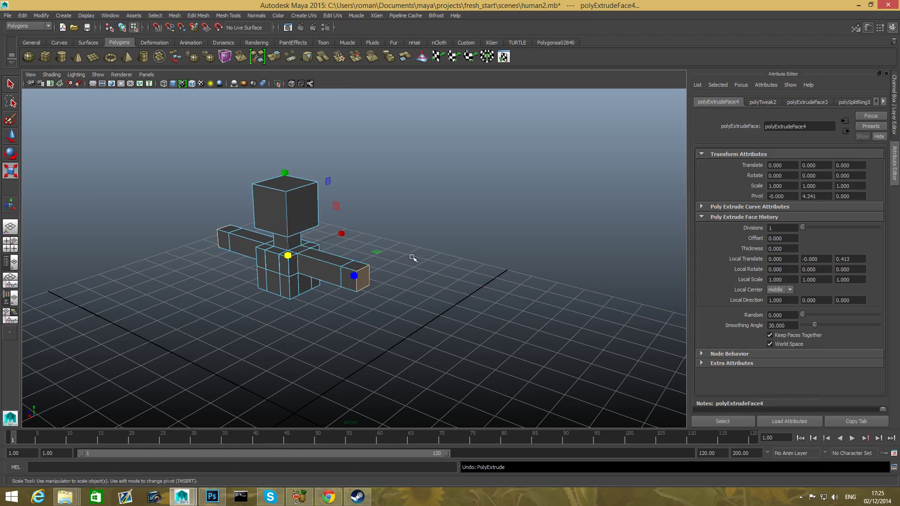
drag(355, 276, 370, 281)
key(ctrl+z)
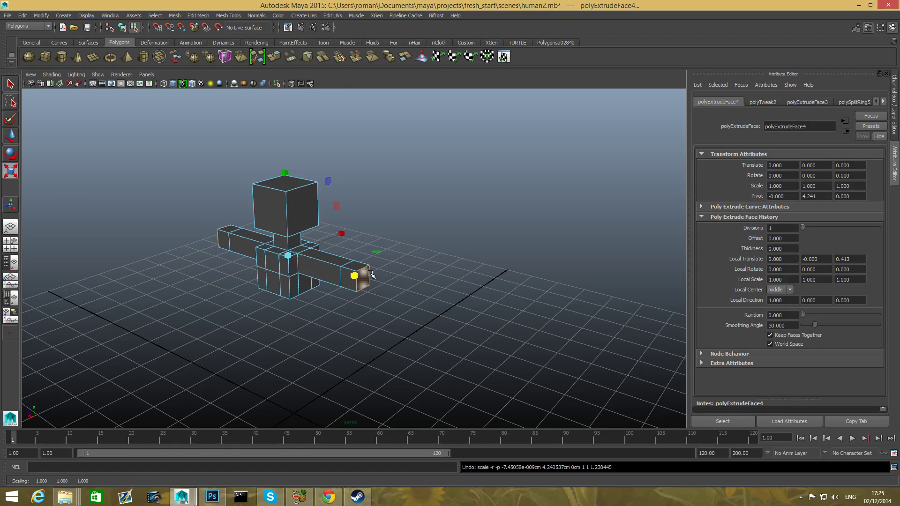
- Extrude both arm end faces outward by about 1.73 units and taper the forearms by scaling the faces uniformly to about 0.49
key(ctrl+e)
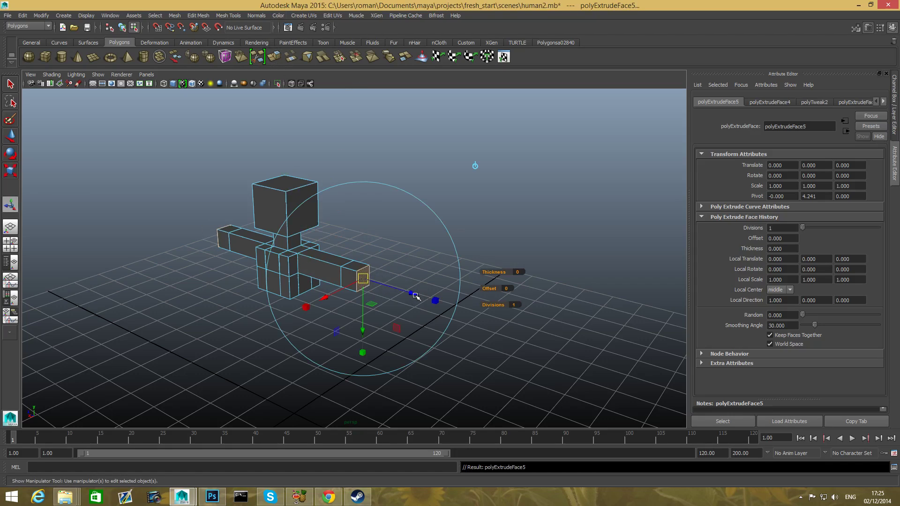
drag(415, 295, 489, 323)
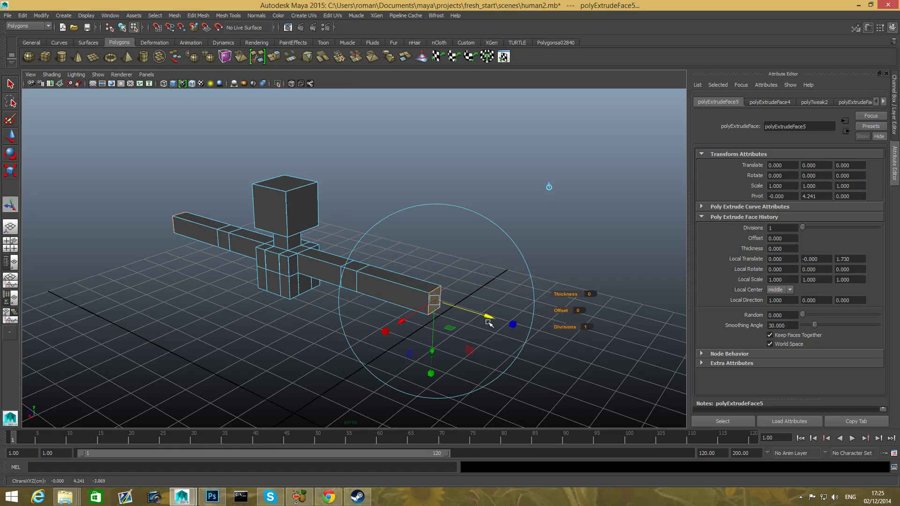
click(384, 330)
drag(436, 302, 419, 302)
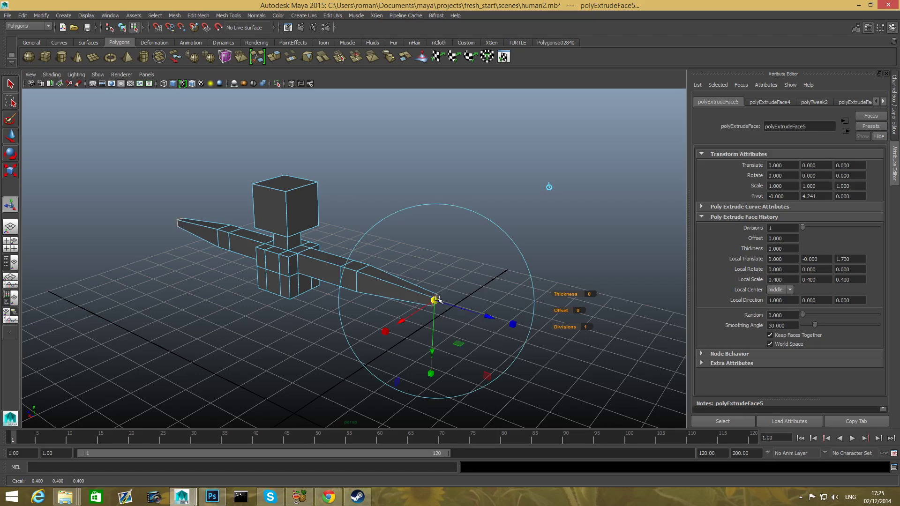
alt+drag(273, 283, 365, 276)
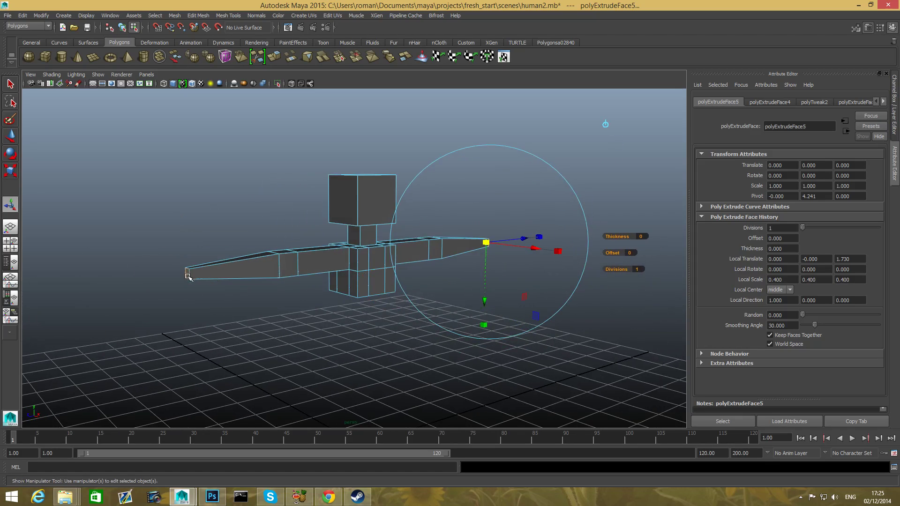
alt+drag(385, 313, 336, 310)
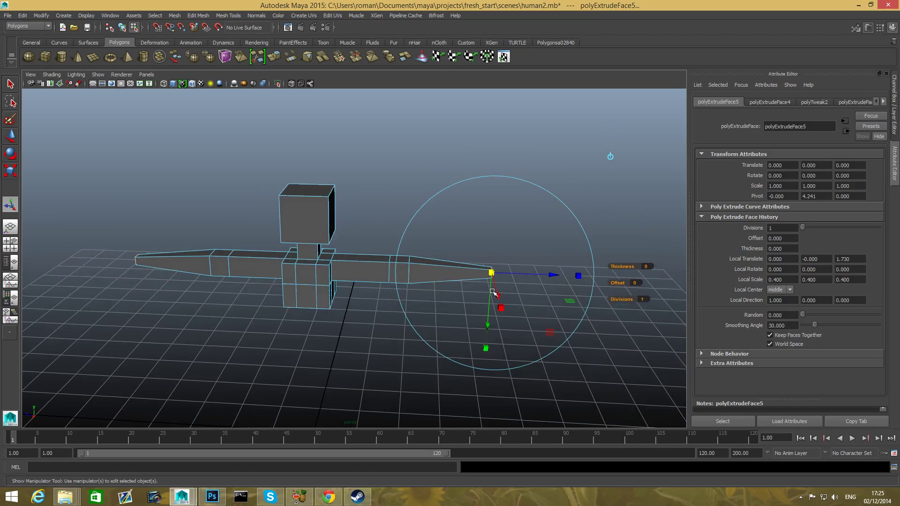
drag(495, 274, 509, 275)
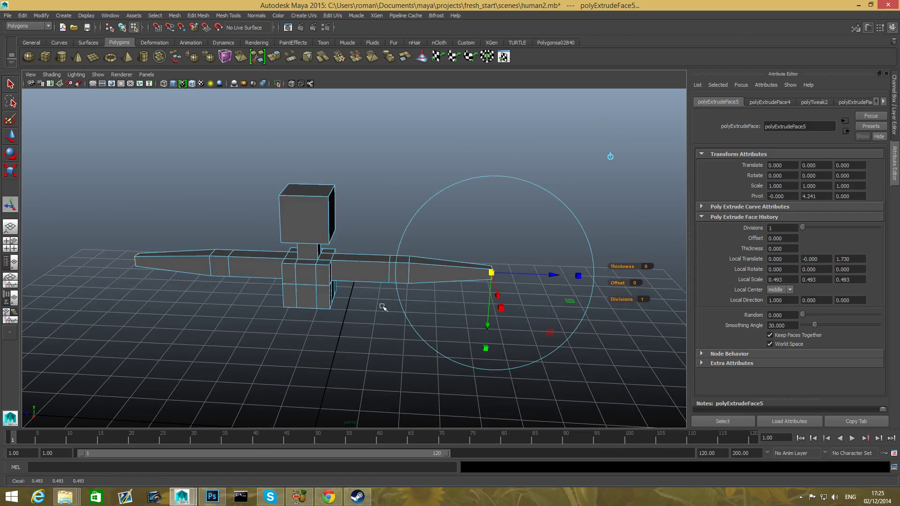
- Extrude both tapered forearm ends outward by about 0.15 units to form short wrist segments
alt+middle_drag(381, 305, 403, 303)
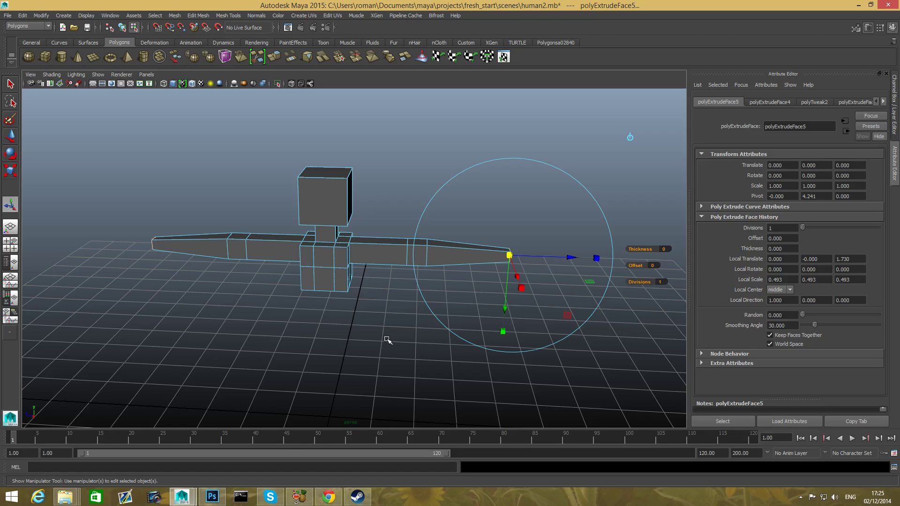
scroll(387, 340, down, 3)
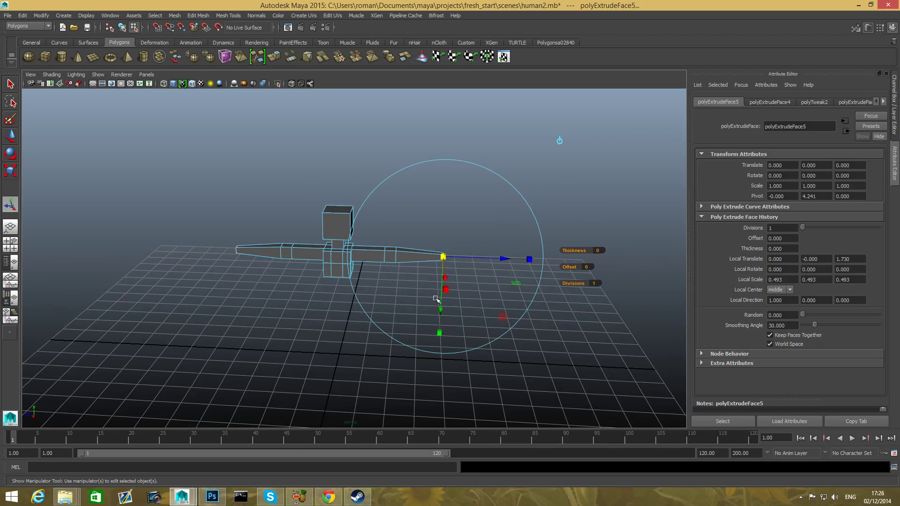
alt+drag(353, 312, 333, 324)
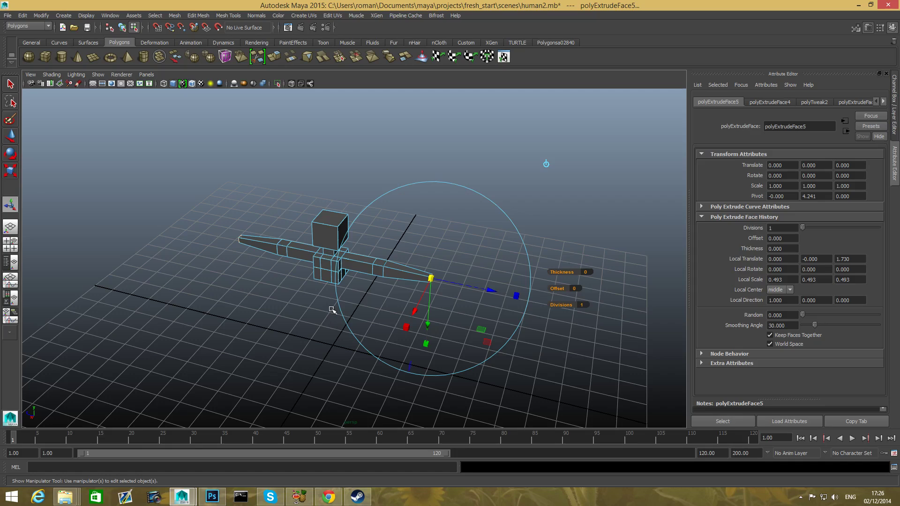
mouse_move(331, 309)
alt+mouse_down()
mouse_move(354, 298)
mouse_move(326, 306)
alt+mouse_up()
alt+right_drag(325, 306, 451, 343)
alt+middle_drag(451, 343, 370, 340)
alt+drag(370, 339, 390, 336)
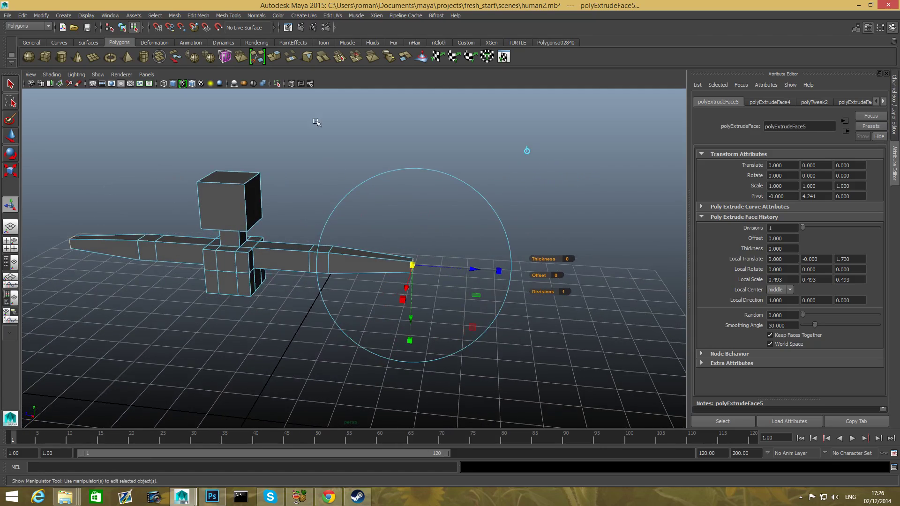
click(278, 58)
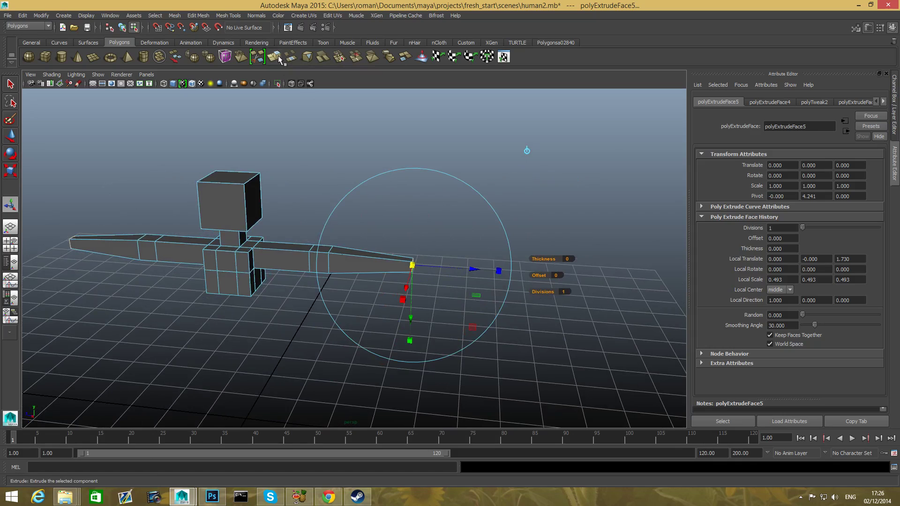
drag(474, 269, 438, 282)
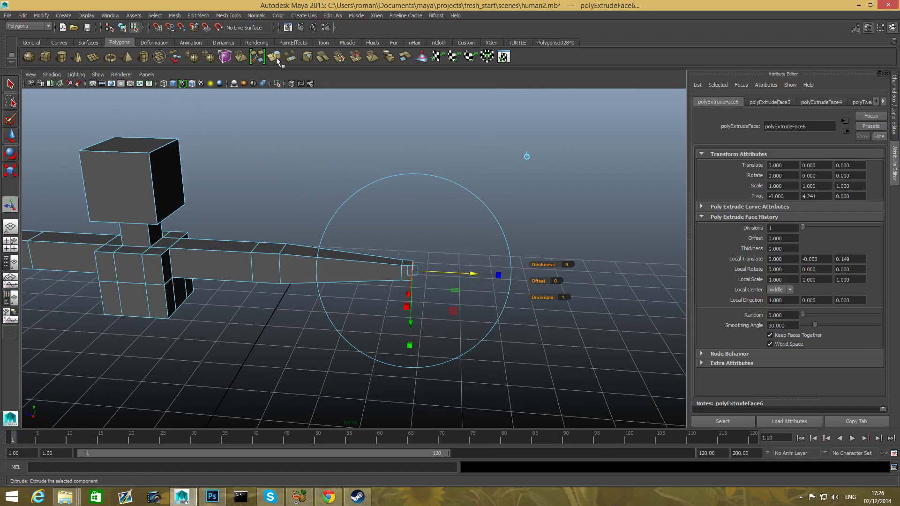
- Extrude the wrist end faces by about 0.52 units and scale them vertically to about 2.61 for flared hands, then return to object selection
key(ctrl+e)
drag(466, 270, 425, 315)
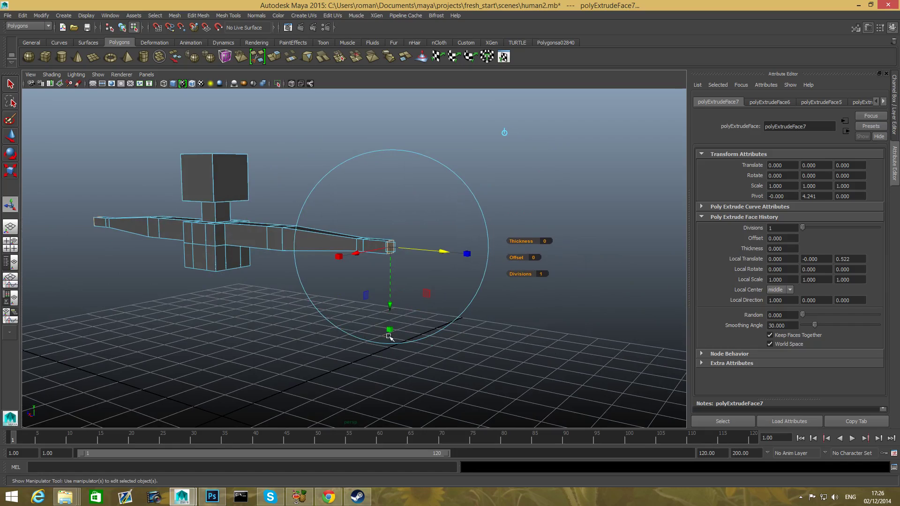
drag(389, 329, 387, 419)
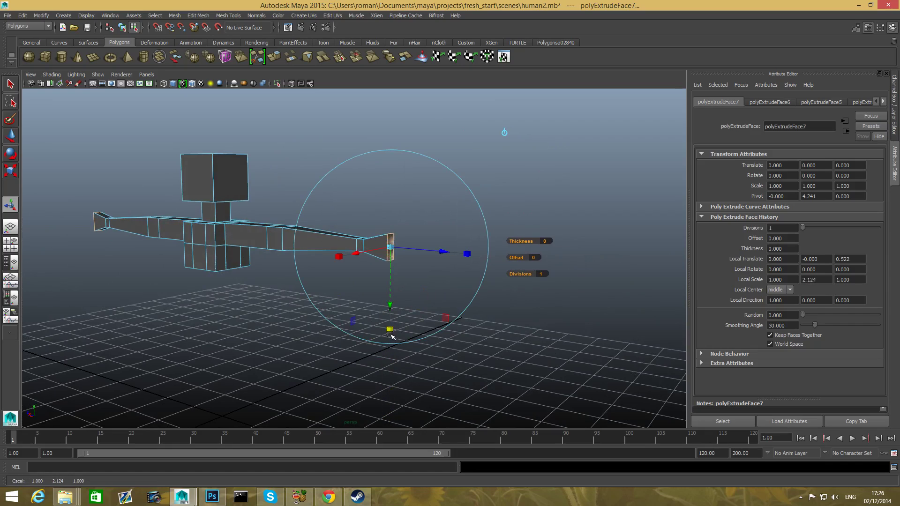
drag(391, 335, 396, 302)
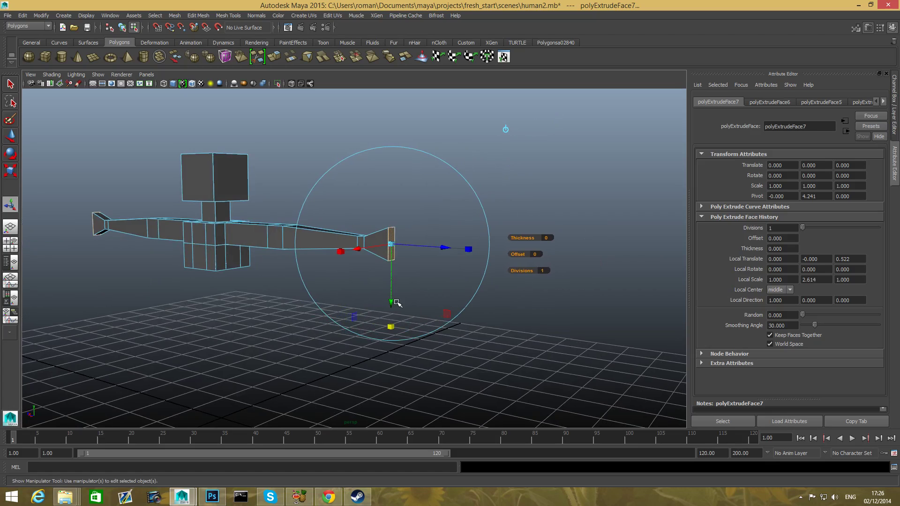
key(F8)
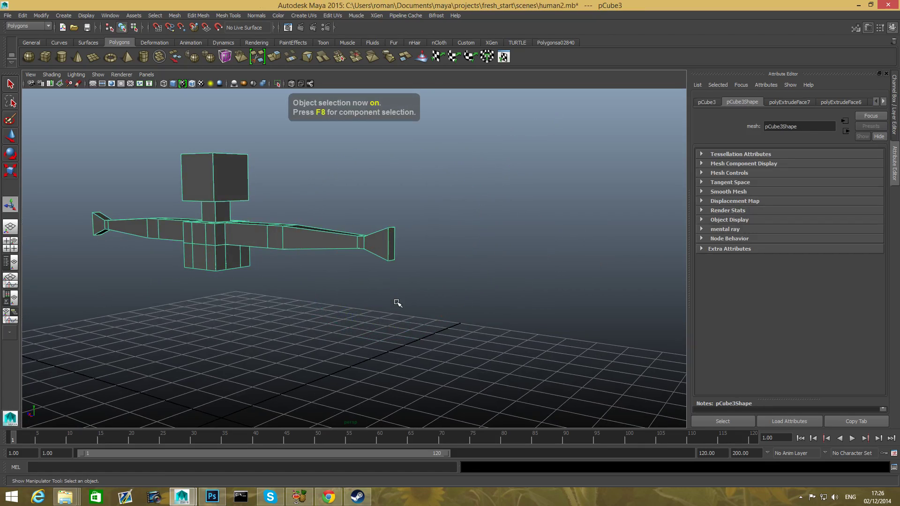
- Examine the proportions and symmetry of the figure's arms and hands from the front and at an angle
alt+drag(335, 268, 308, 271)
alt+middle_drag(307, 271, 386, 272)
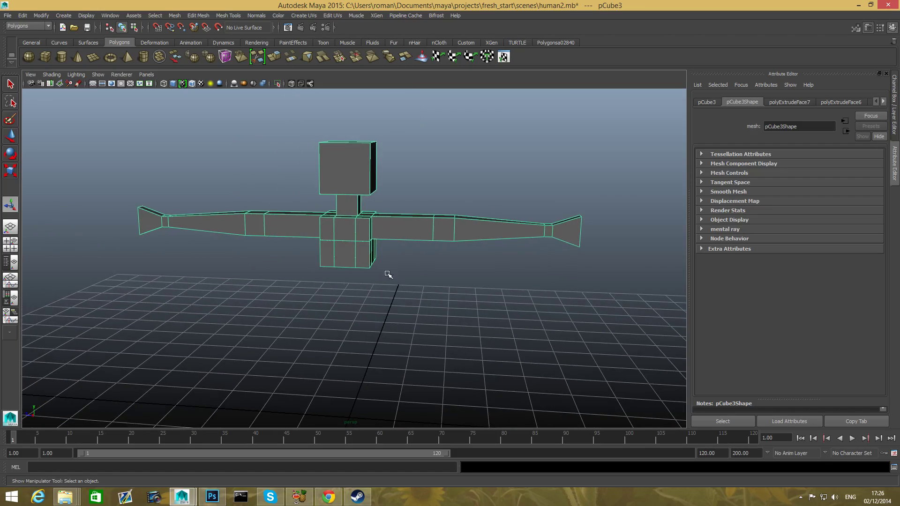
alt+middle_drag(528, 288, 423, 324)
mouse_move(423, 324)
alt+mouse_down()
mouse_move(411, 338)
mouse_move(425, 324)
alt+mouse_up()
alt+middle_drag(345, 307, 407, 315)
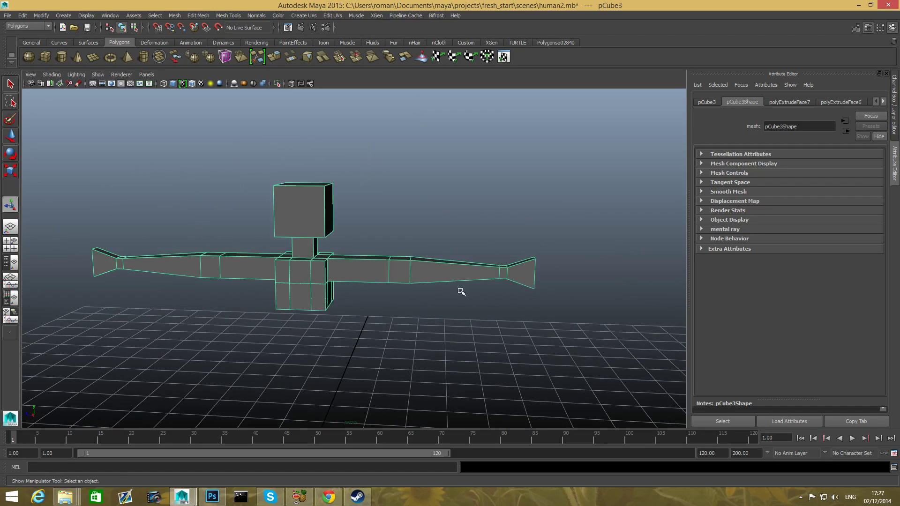
alt+middle_drag(460, 294, 428, 292)
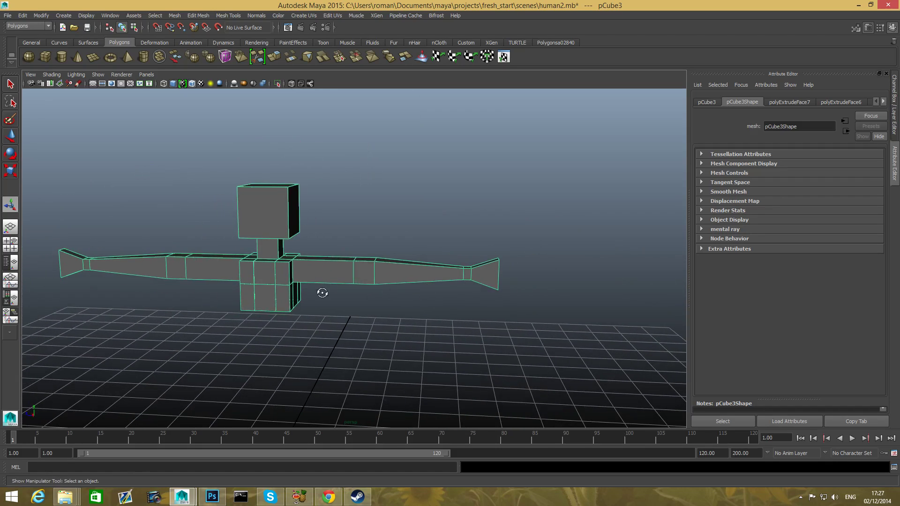
alt+drag(322, 292, 336, 291)
alt+right_drag(335, 291, 300, 278)
alt+middle_drag(295, 278, 322, 270)
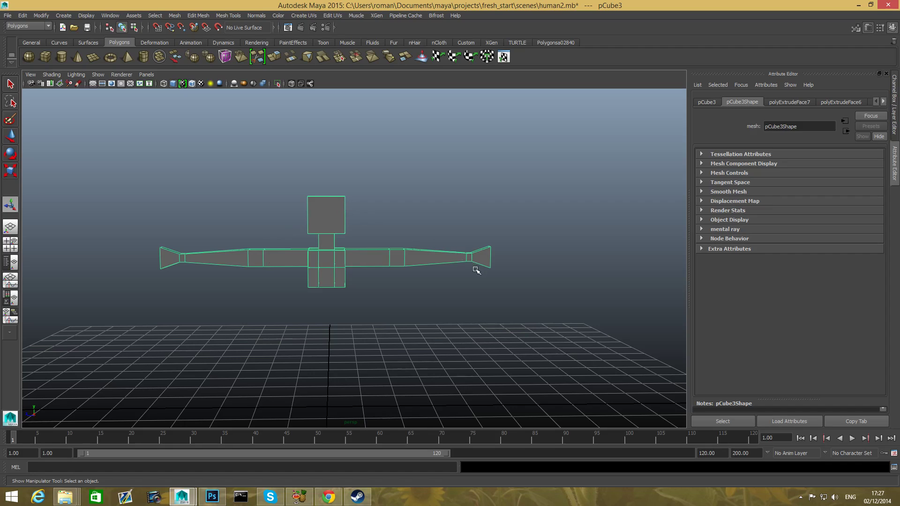
alt+drag(467, 277, 410, 294)
alt+right_drag(343, 298, 462, 328)
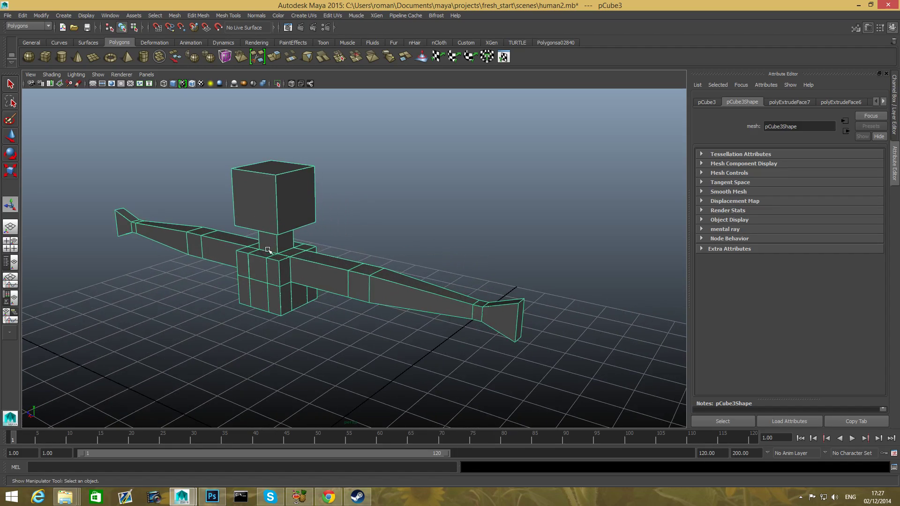
alt+right_drag(416, 303, 361, 303)
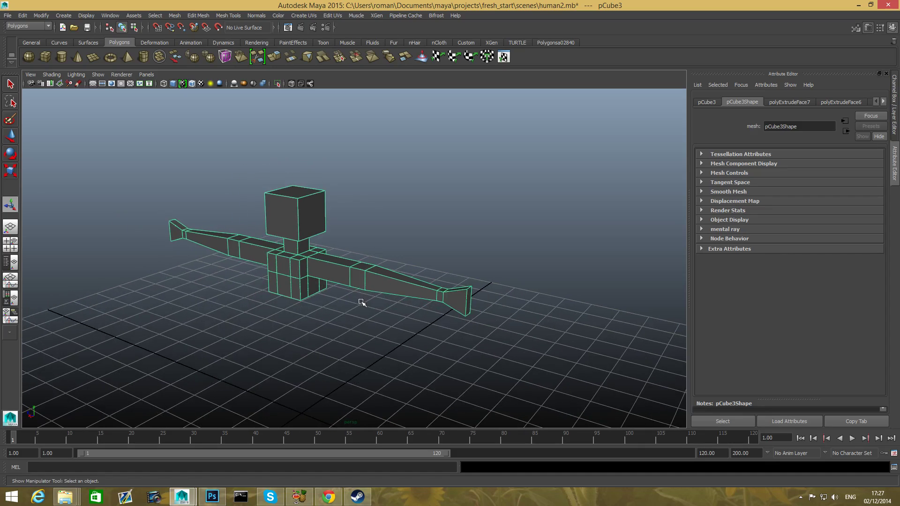
- Open the Move tool's settings and set its symmetry to World
double_click(10, 137)
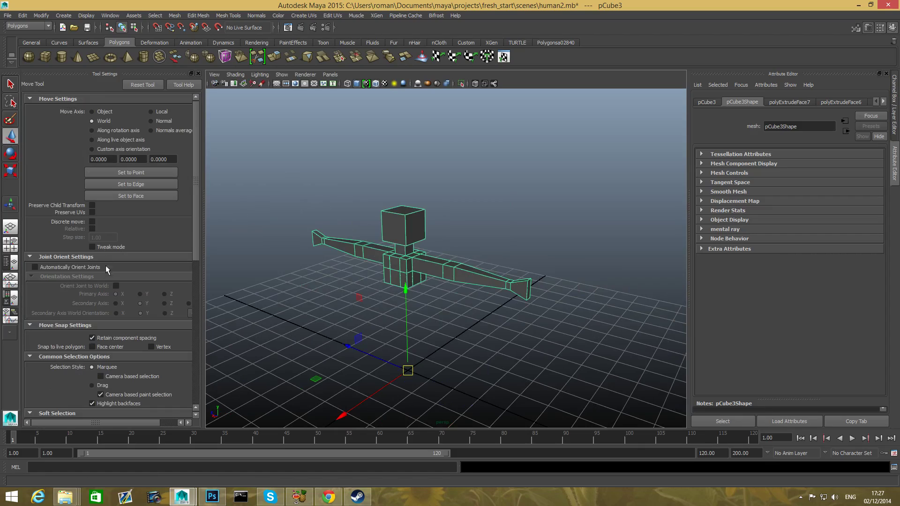
scroll(136, 358, down, 8)
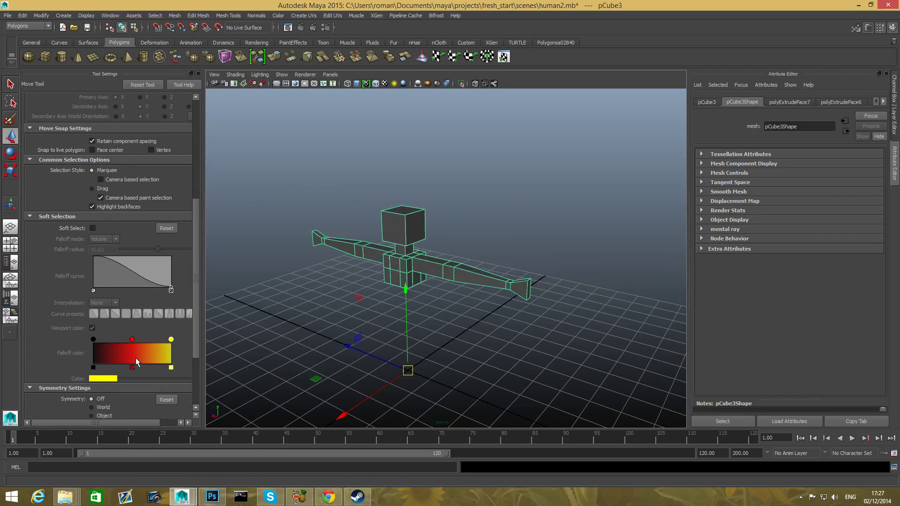
scroll(136, 361, down, 1)
scroll(136, 362, down, 2)
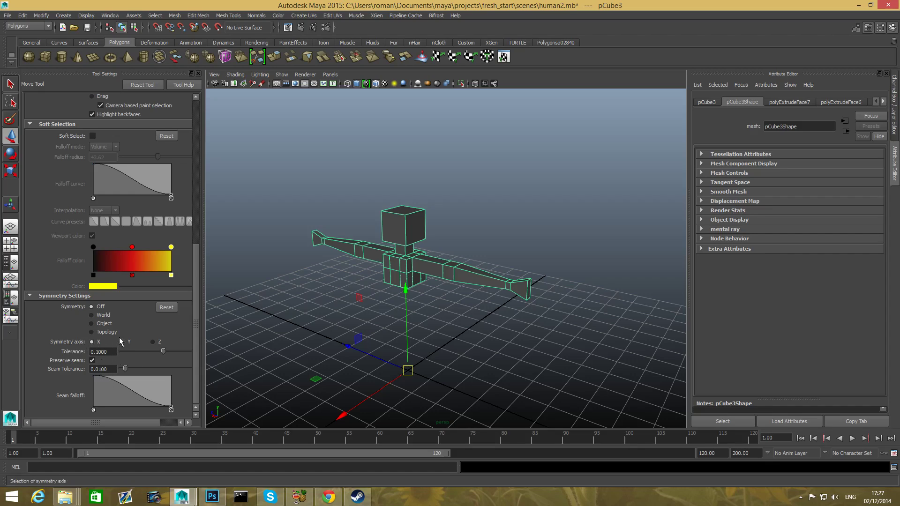
click(91, 314)
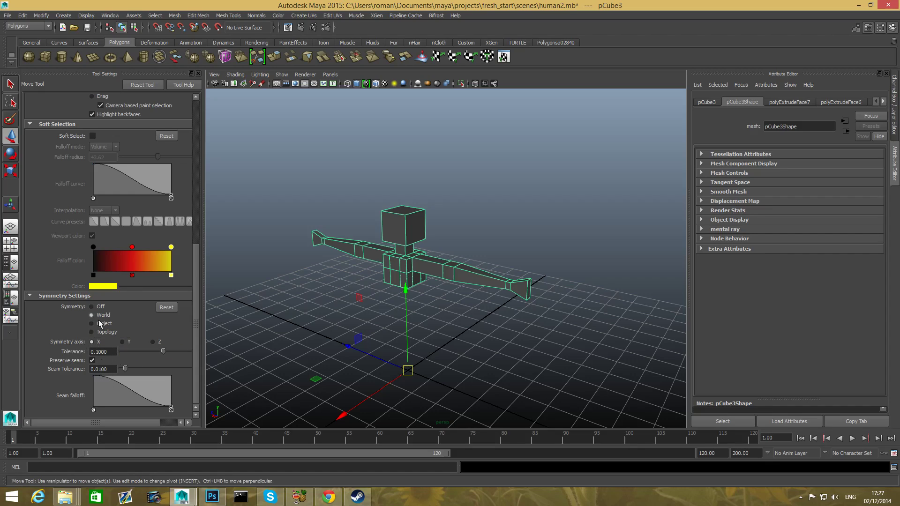
- Try lowering the wrist vertices of one arm by about 0.15 units with World symmetry active
right_drag(507, 284, 463, 275)
click(506, 282)
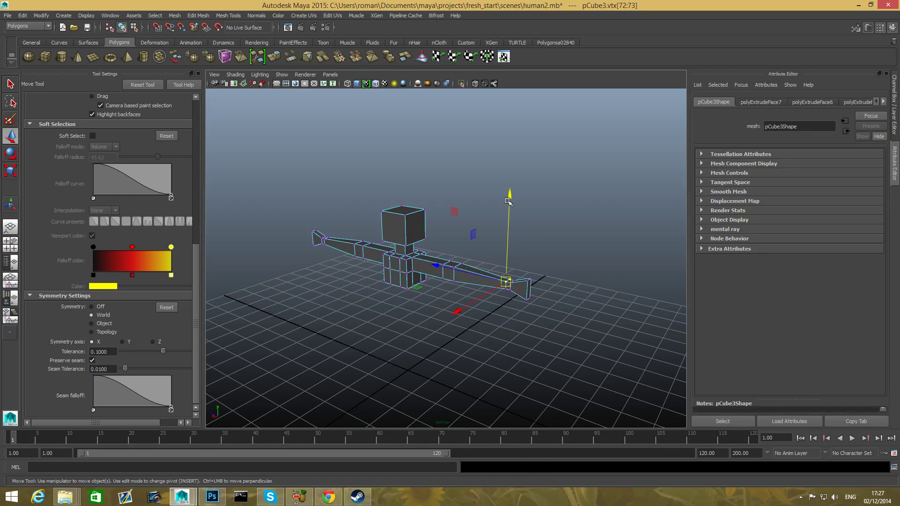
drag(510, 197, 511, 220)
key(ctrl+z)
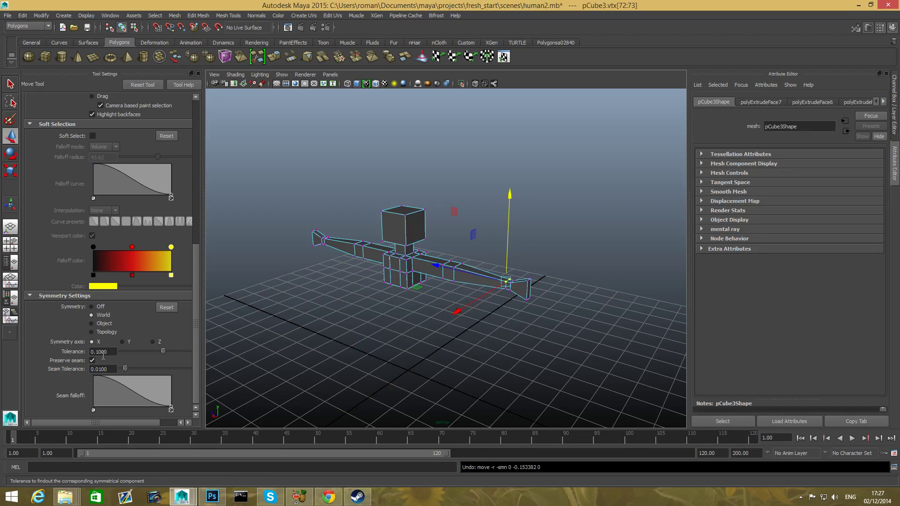
- Set the Move tool's symmetry to Object and try lowering the wrist vertices by about 0.26 units
click(95, 323)
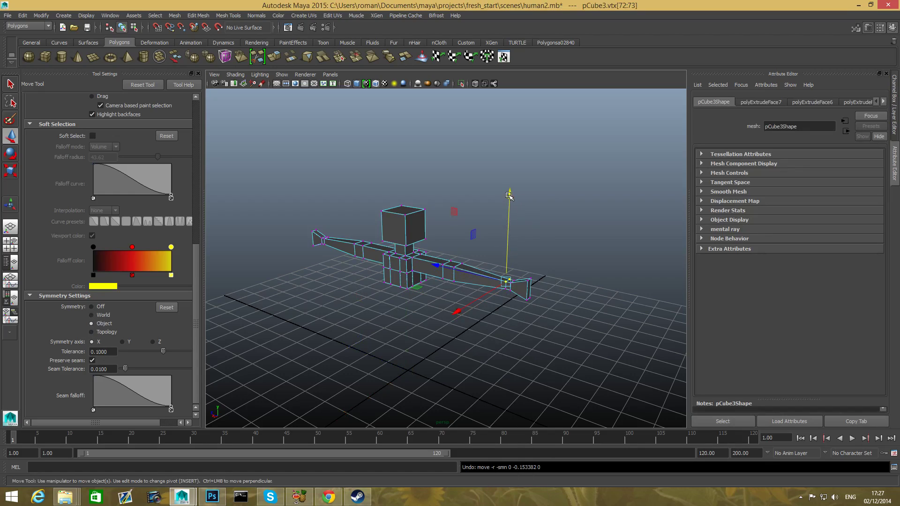
drag(510, 196, 510, 224)
key(ctrl+z)
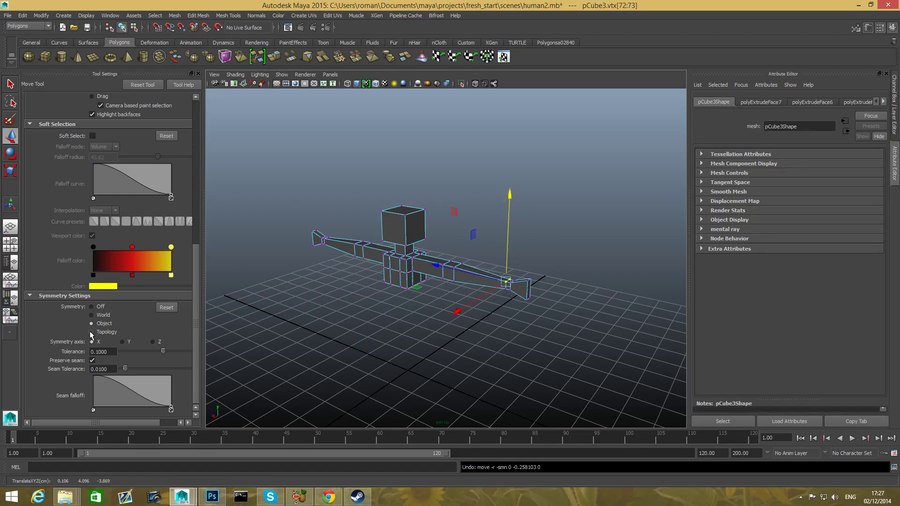
click(91, 332)
drag(508, 195, 510, 220)
key(ctrl+z)
- Set the symmetry axis to Z after trying Y, and select the top vertices of one hand together with their mirrored counterparts
click(122, 342)
mouse_move(513, 198)
mouse_down()
mouse_move(512, 211)
mouse_move(512, 195)
mouse_move(513, 204)
mouse_up()
key(ctrl+z)
click(153, 342)
key(ctrl+z)
click(541, 267)
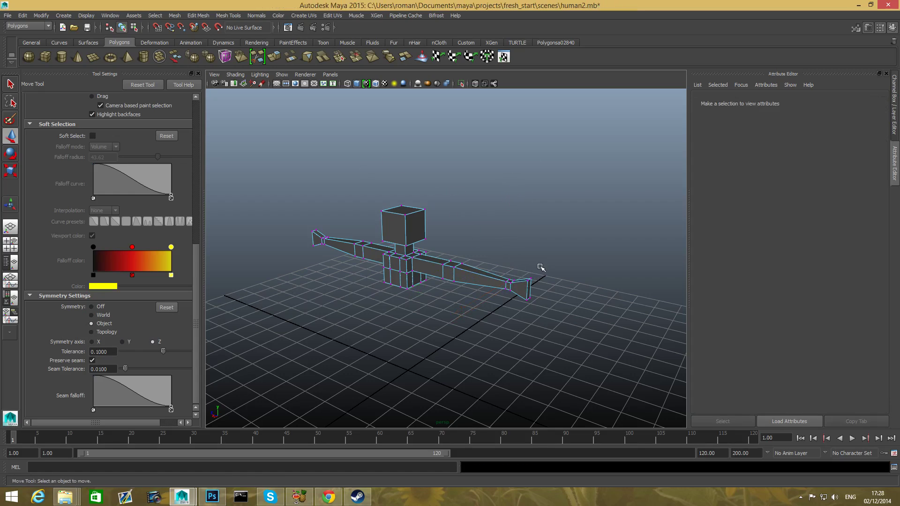
drag(541, 267, 509, 297)
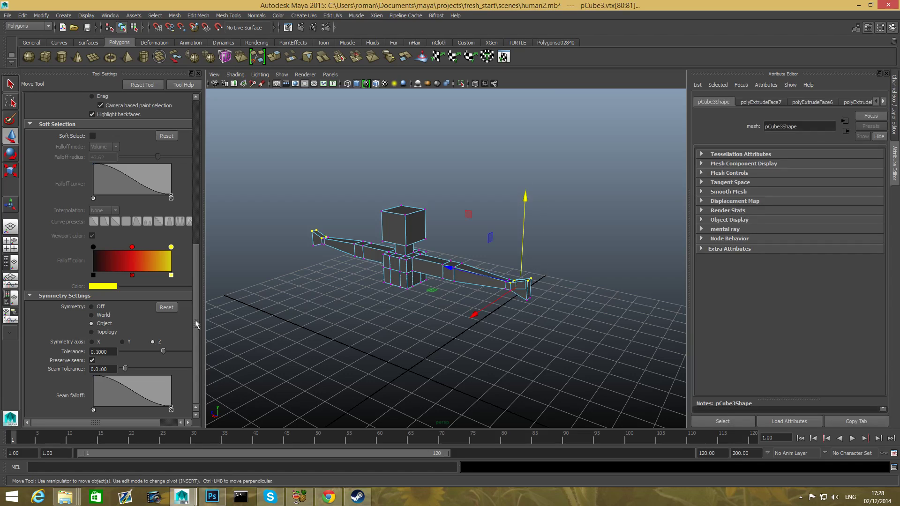
- Examine the mirrored hand vertices and the figure's axis directions from the front, the side and at an angle, and clear the selection
alt+drag(372, 319, 420, 320)
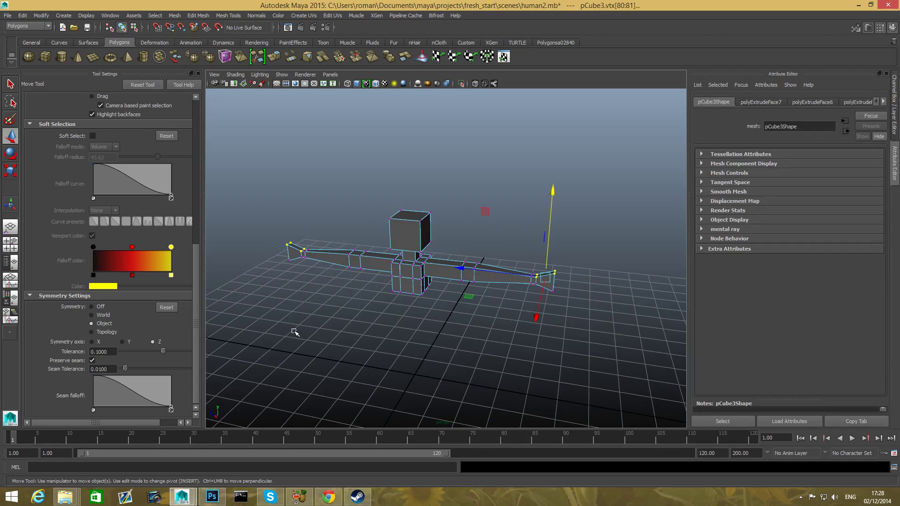
alt+drag(371, 367, 379, 361)
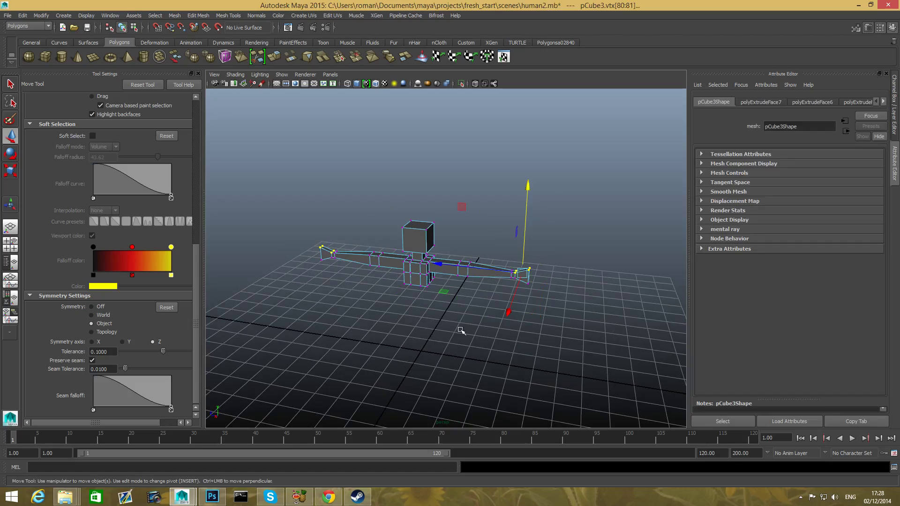
alt+middle_drag(461, 331, 432, 341)
alt+drag(305, 355, 426, 335)
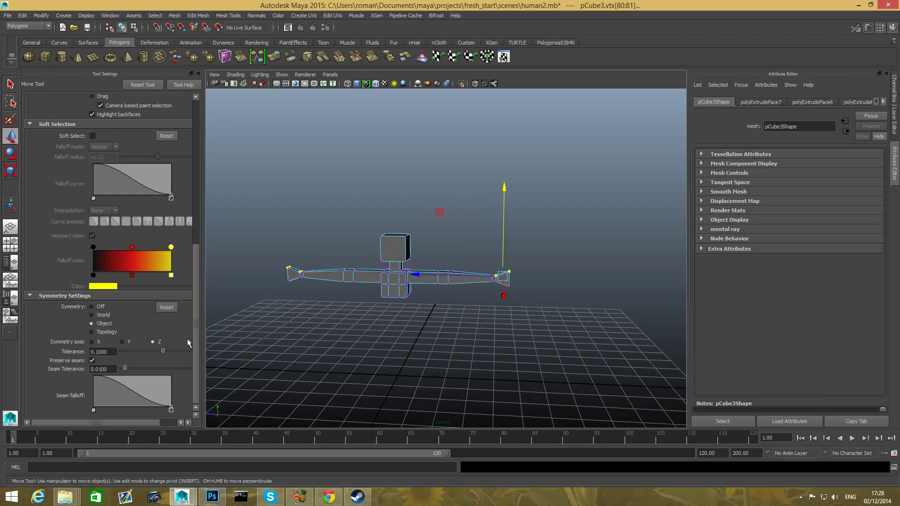
alt+middle_drag(233, 399, 184, 491)
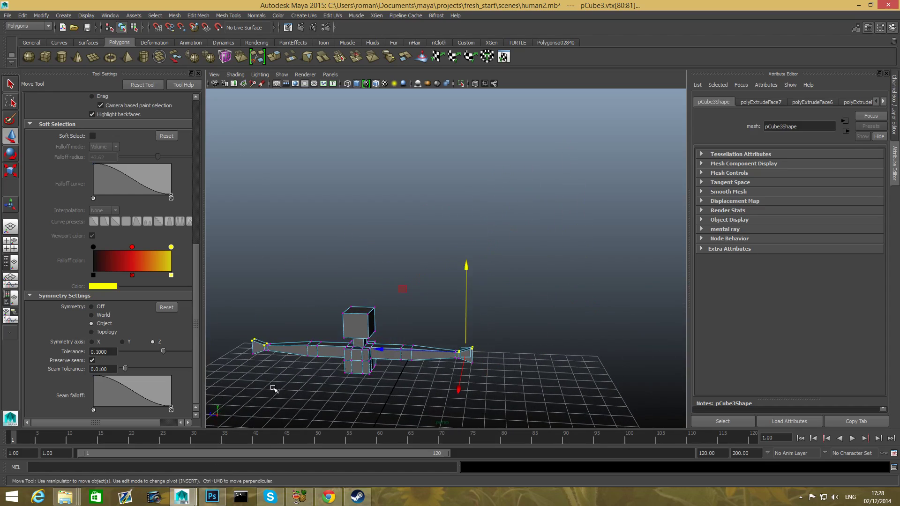
alt+middle_drag(273, 389, 226, 389)
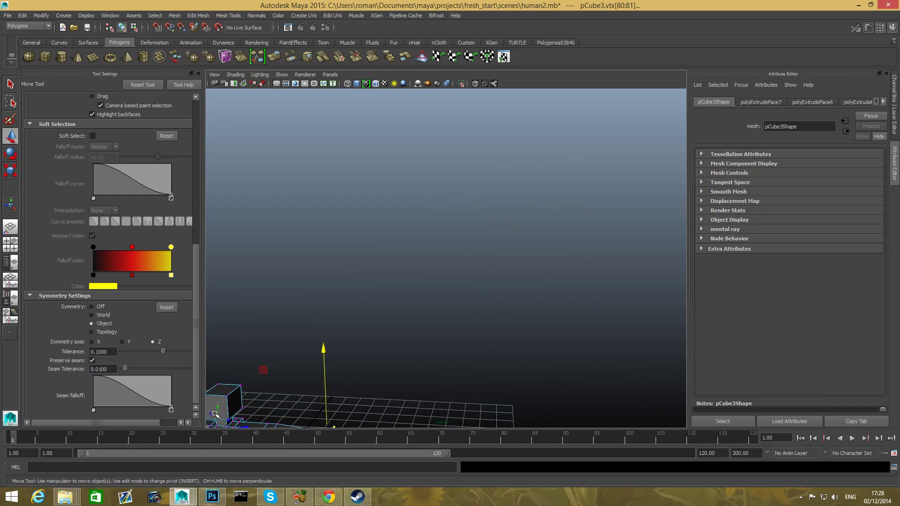
scroll(220, 412, up, 3)
scroll(220, 412, down, 3)
alt+right_drag(314, 393, 214, 419)
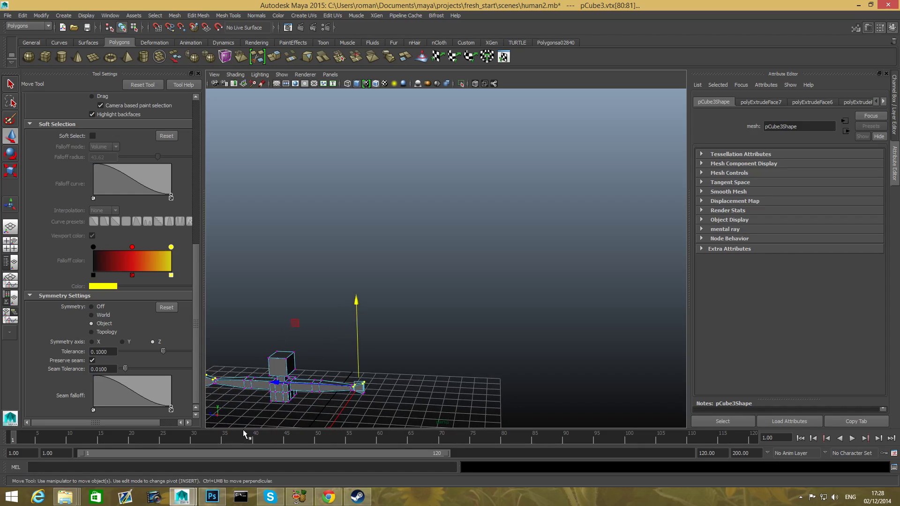
alt+drag(262, 412, 265, 382)
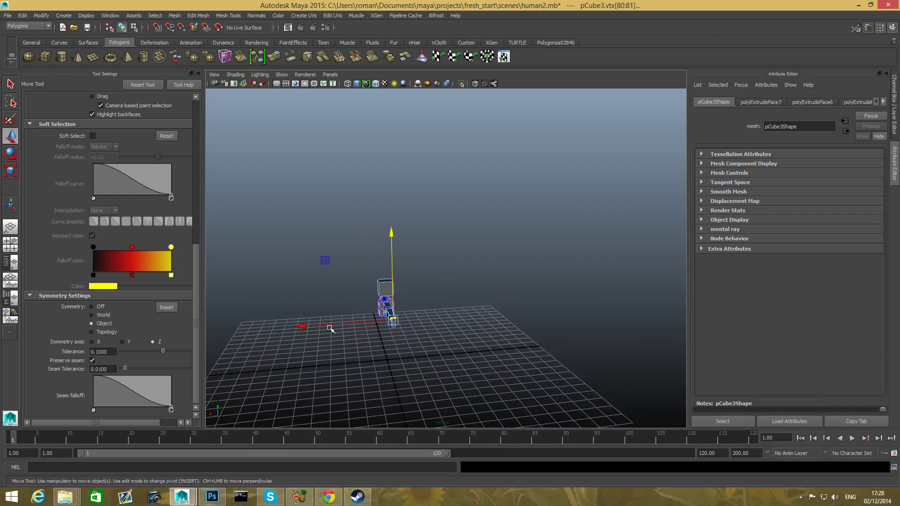
click(302, 326)
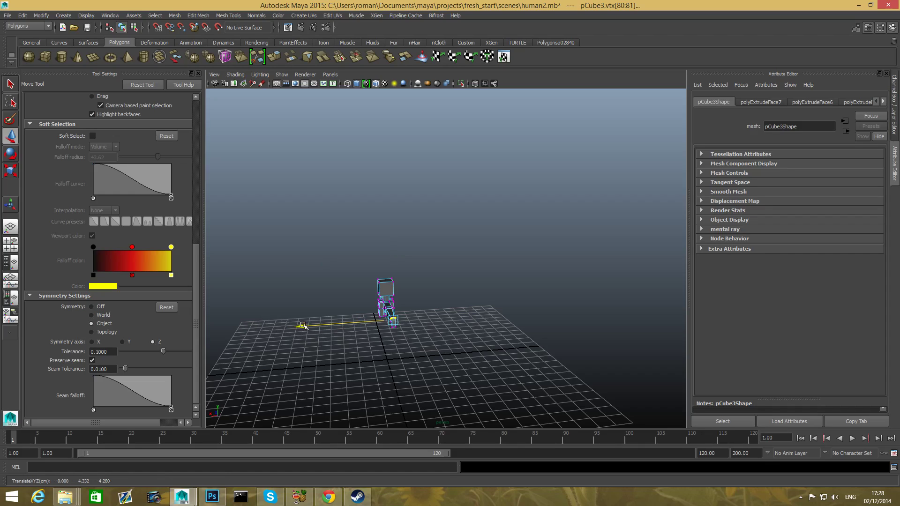
click(306, 334)
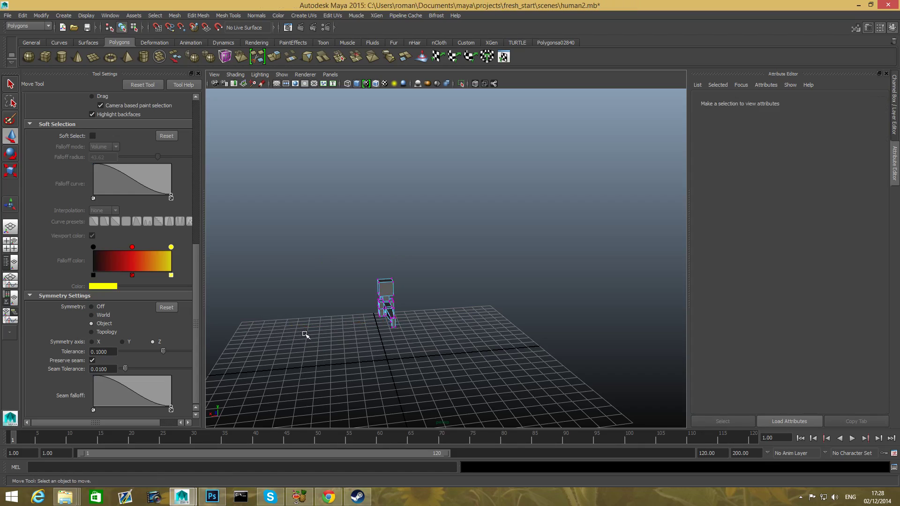
alt+drag(366, 315, 417, 314)
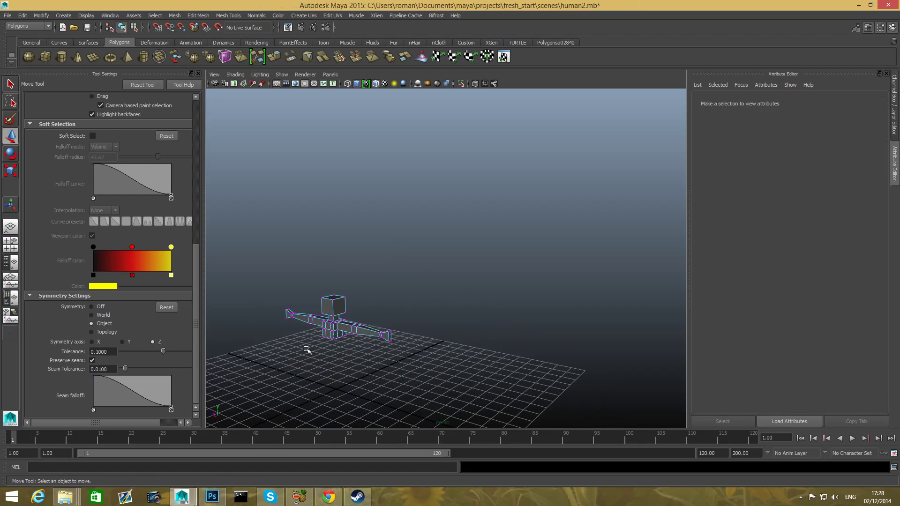
alt+middle_drag(308, 345, 345, 336)
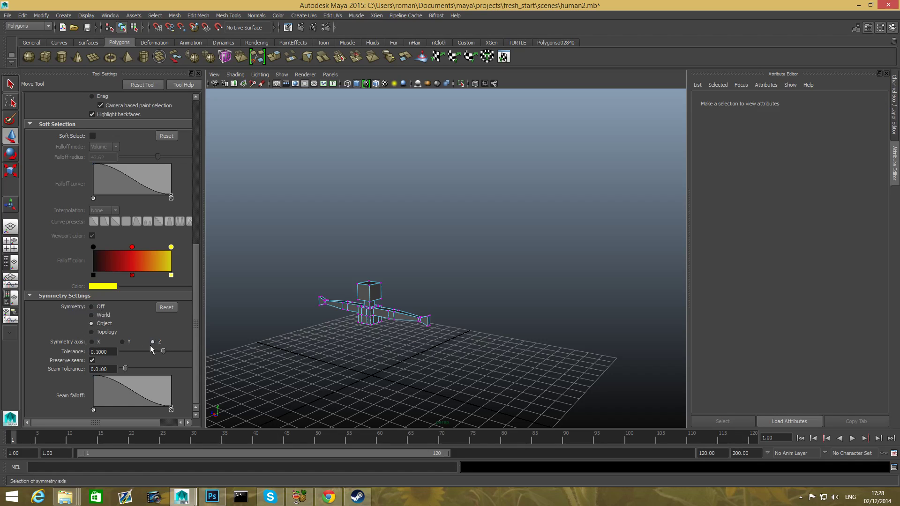
alt+drag(327, 349, 299, 350)
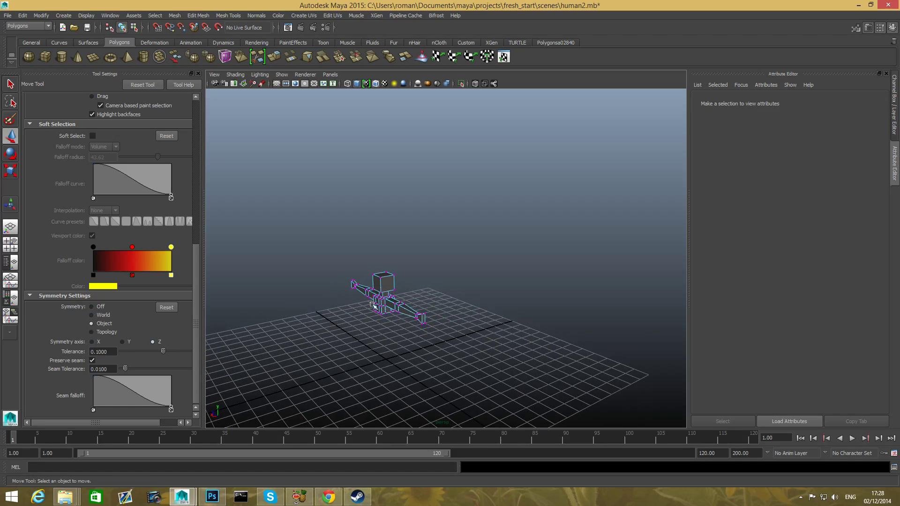
alt+middle_drag(352, 342, 376, 299)
alt+drag(430, 306, 349, 337)
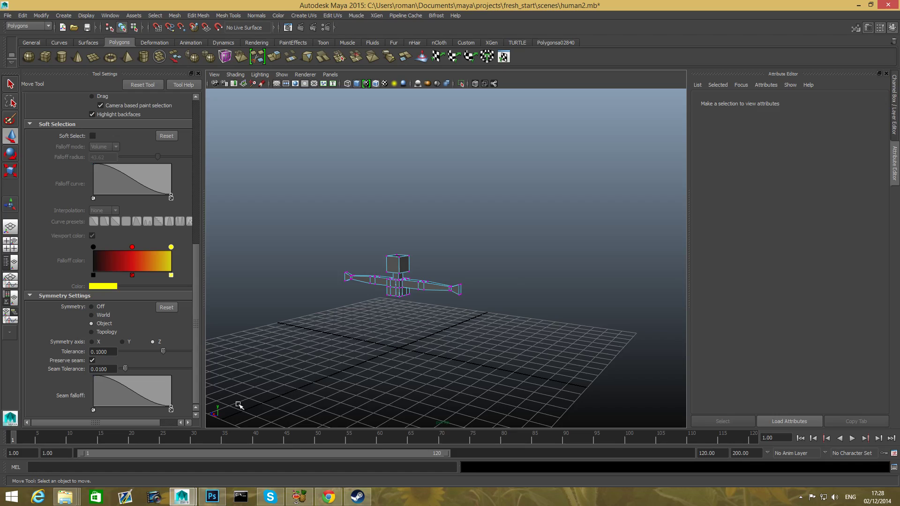
alt+drag(417, 303, 189, 389)
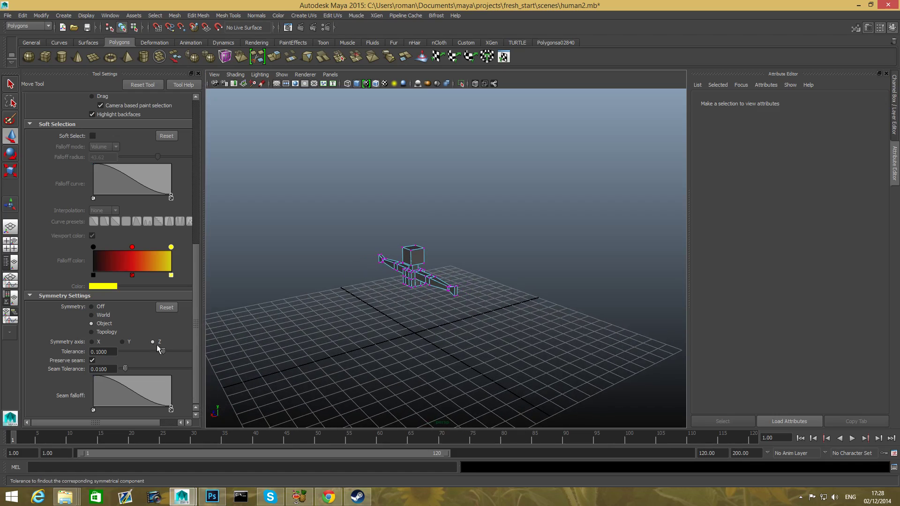
alt+drag(401, 317, 475, 337)
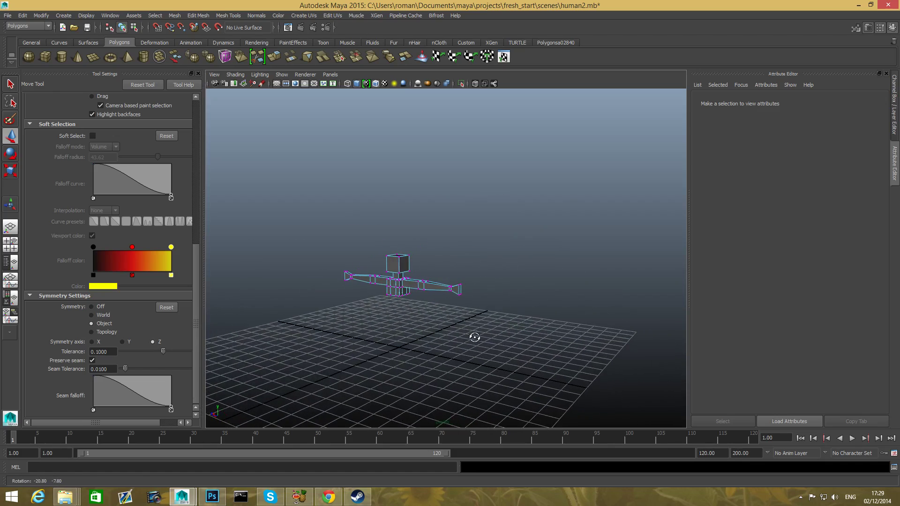
- Select the outer top vertices of the hands and try moving them vertically with Z-axis symmetry
alt+right_drag(474, 337, 526, 374)
drag(469, 301, 480, 351)
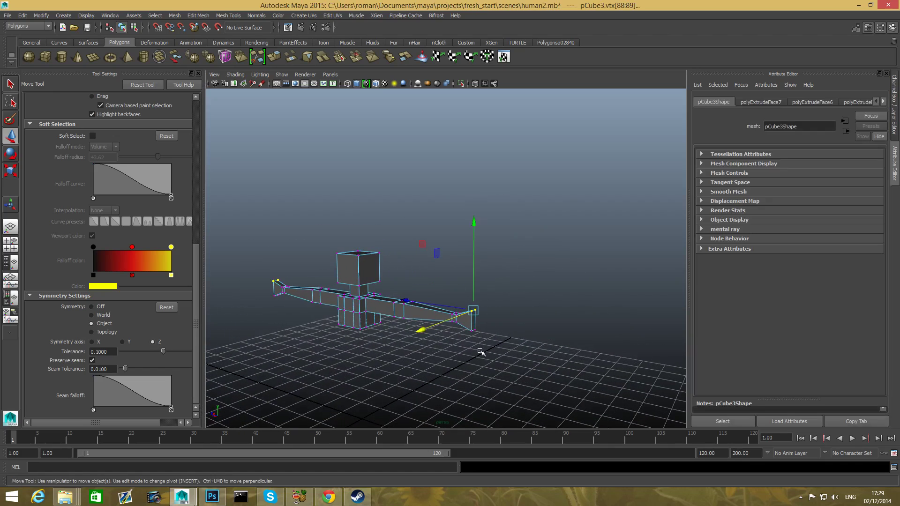
mouse_move(474, 222)
mouse_down()
mouse_move(475, 233)
mouse_move(477, 224)
mouse_up()
alt+drag(381, 304, 439, 353)
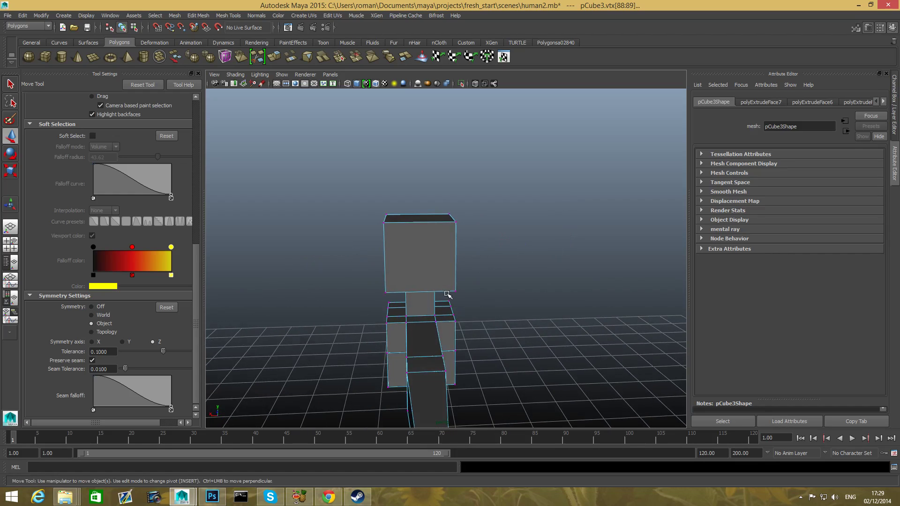
- Try lowering the upper torso edge vertices by about 0.21 units with Z-axis symmetry
drag(463, 323, 464, 323)
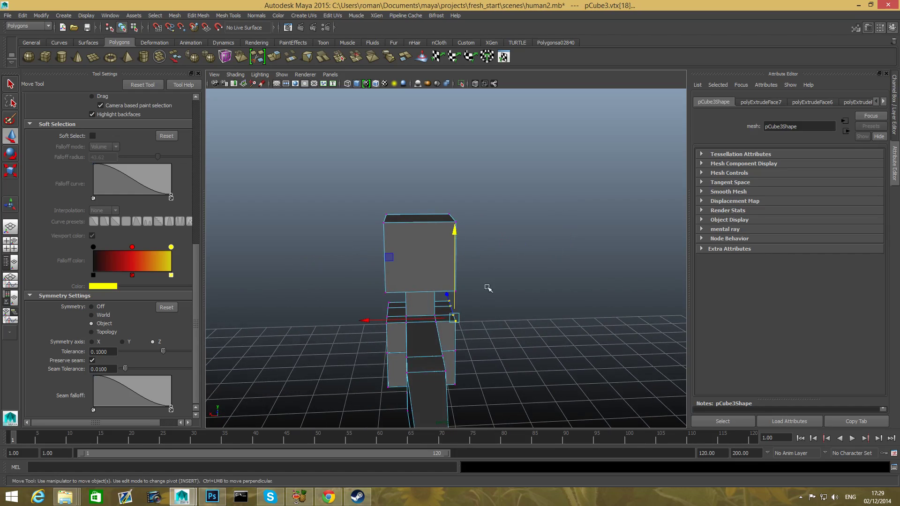
alt+drag(487, 288, 421, 291)
key(ctrl+z)
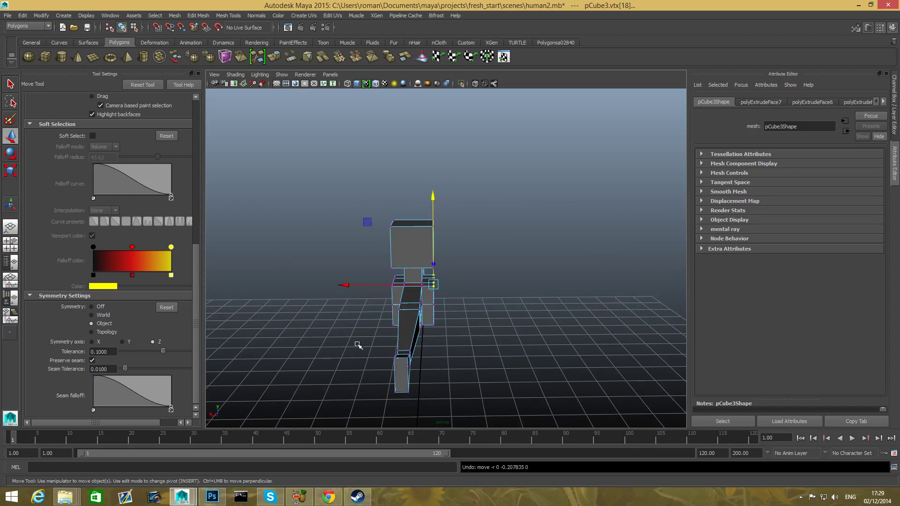
- Set the symmetry axis to X and lower the upper torso vertices on the front and back together to slope the shoulders
click(93, 342)
click(443, 279)
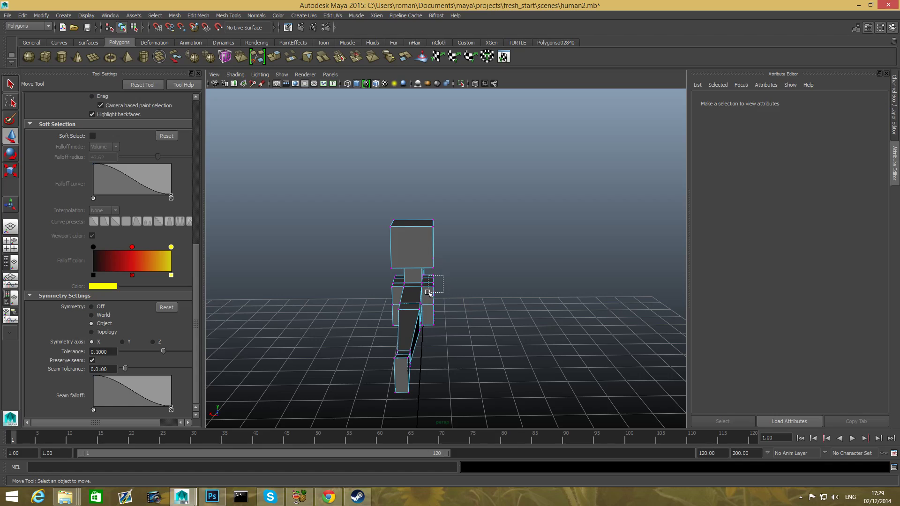
drag(428, 293, 421, 203)
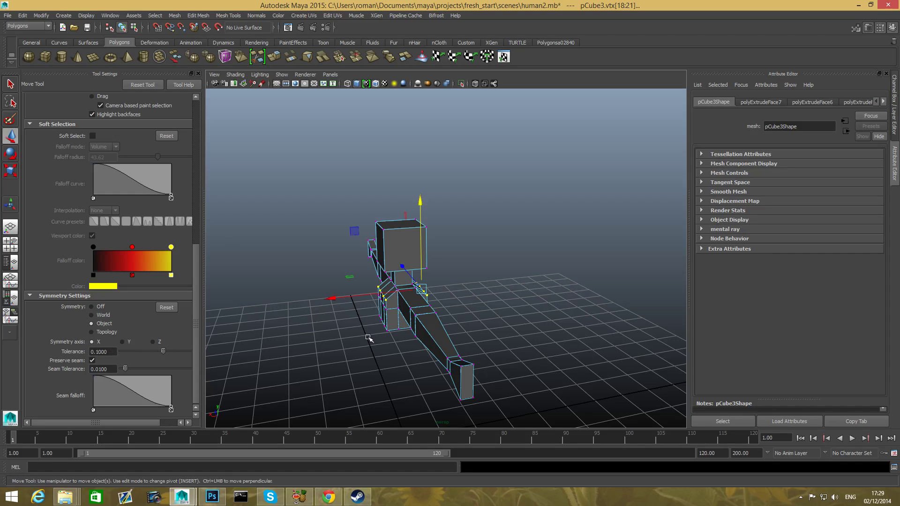
- Select the bottom vertices of the torso and lower them to lengthen the body below the arms
alt+drag(367, 338, 346, 330)
alt+middle_drag(347, 330, 348, 289)
mouse_move(348, 289)
alt+mouse_down()
mouse_move(337, 297)
mouse_move(372, 310)
alt+mouse_up()
drag(271, 295, 365, 308)
alt+drag(449, 298, 432, 182)
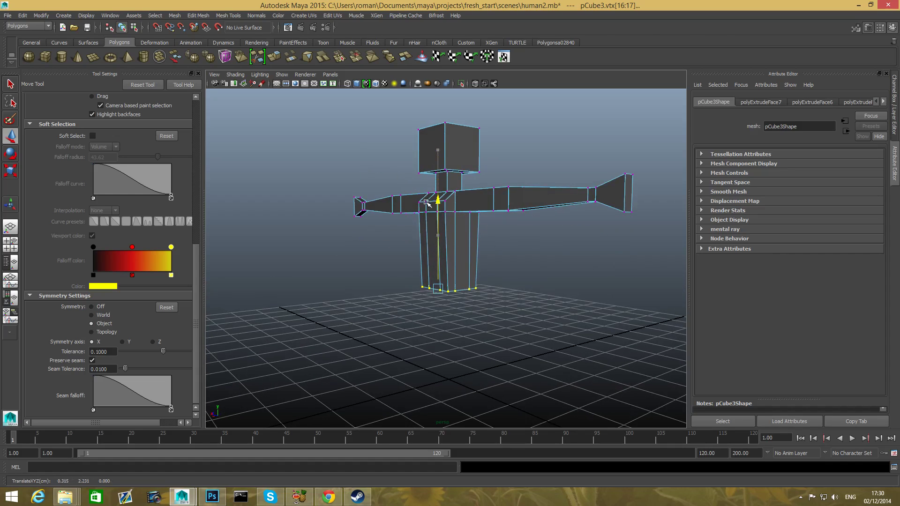
alt+drag(469, 277, 529, 280)
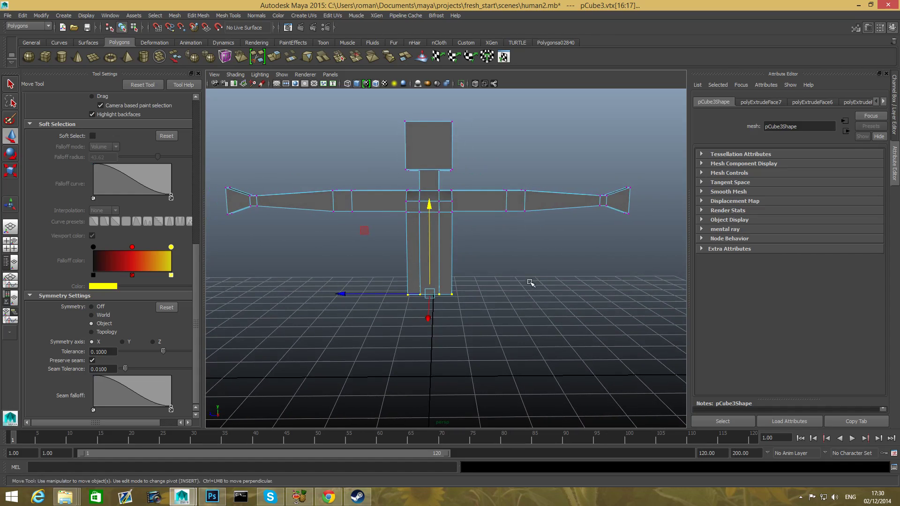
- Set the symmetry axis to Z and try moving the upper torso's side vertices outward by about 0.17 units
alt+middle_drag(497, 220, 500, 249)
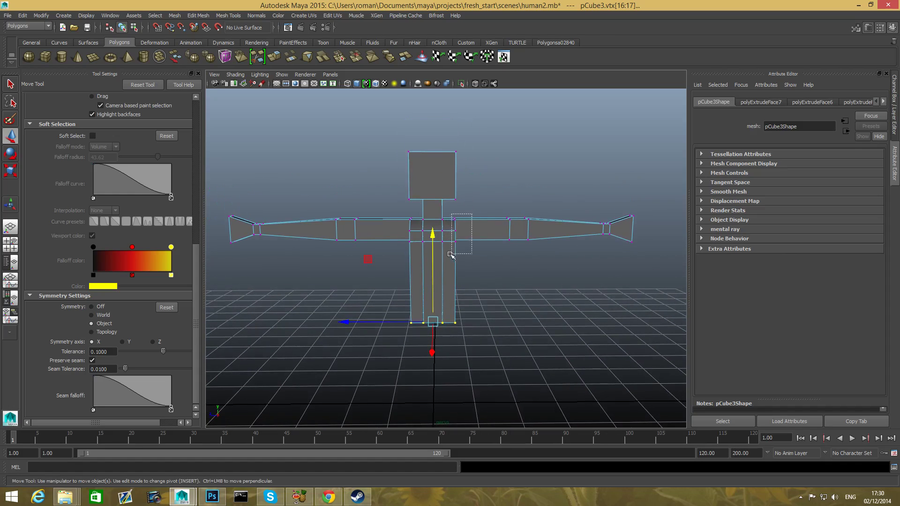
drag(450, 254, 487, 290)
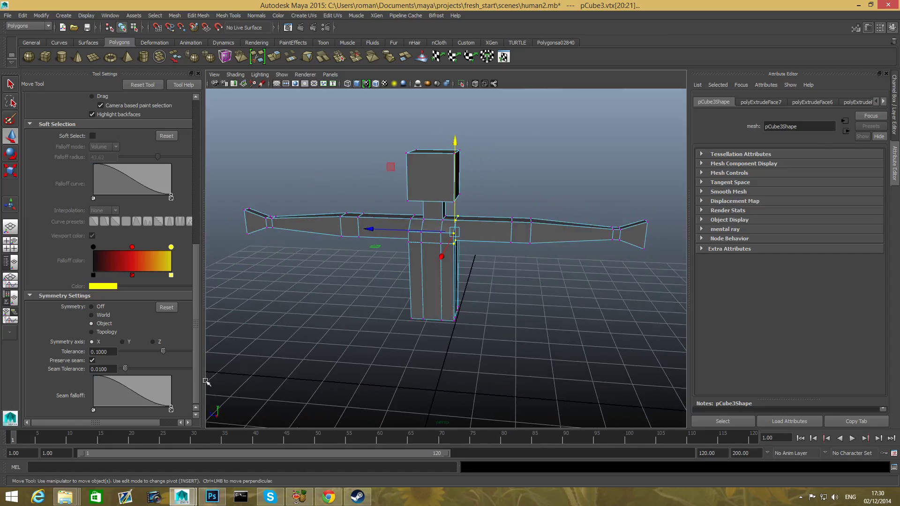
click(153, 341)
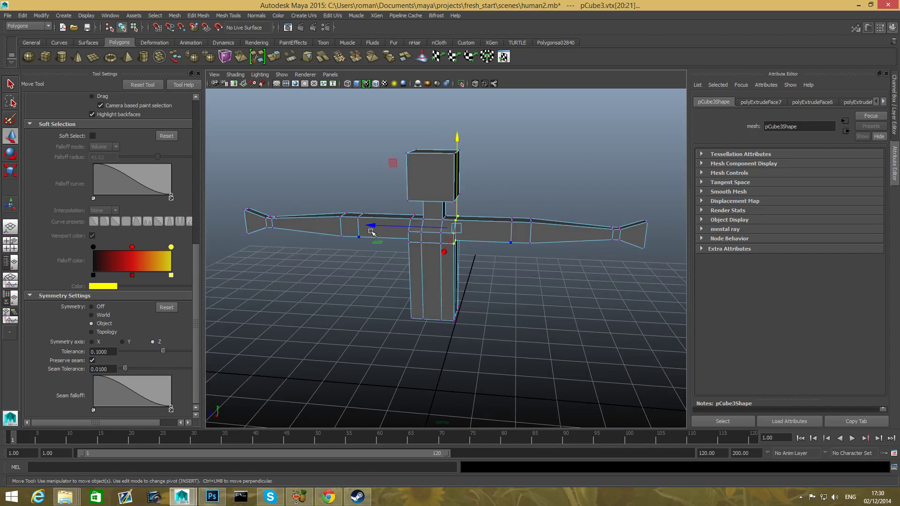
drag(371, 227, 379, 230)
key(ctrl+z)
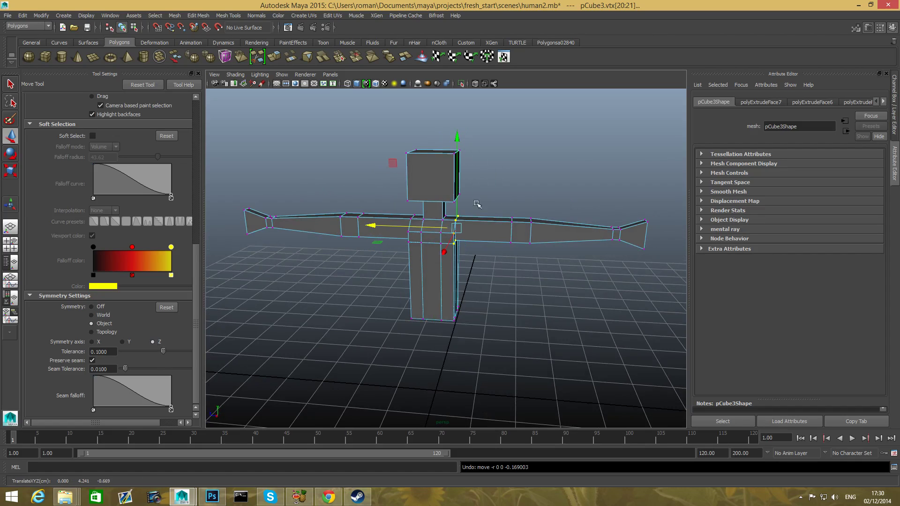
- Reselect the upper torso's side vertices, widen the chest outward on both sides for a tapered torso, and return to object selection
alt+drag(484, 236, 490, 227)
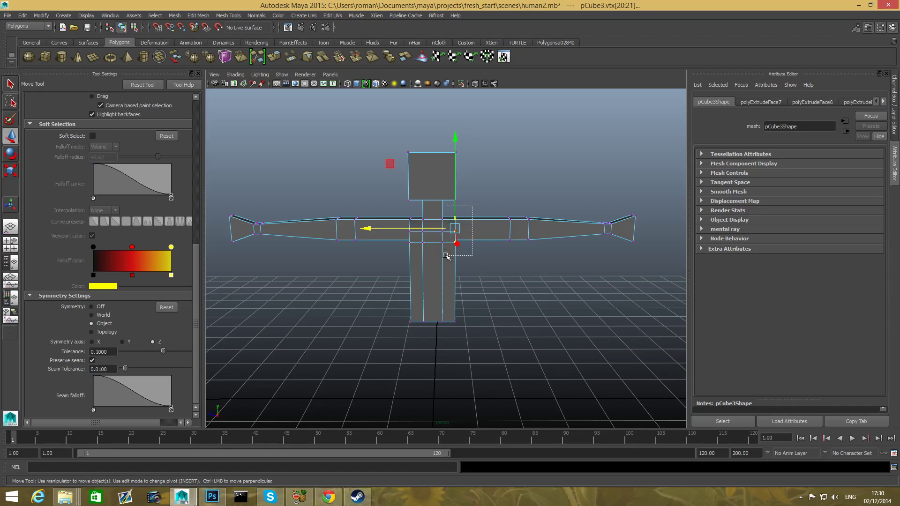
drag(446, 256, 445, 256)
drag(380, 230, 452, 304)
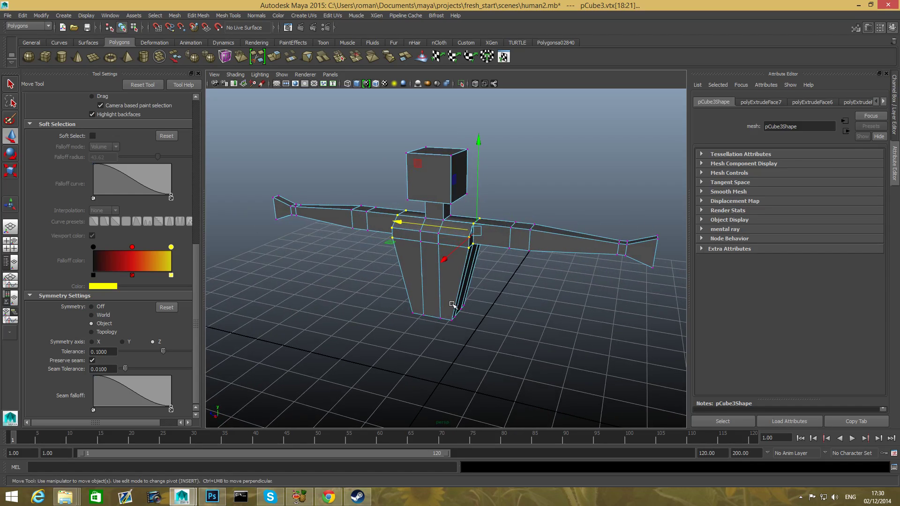
key(F8)
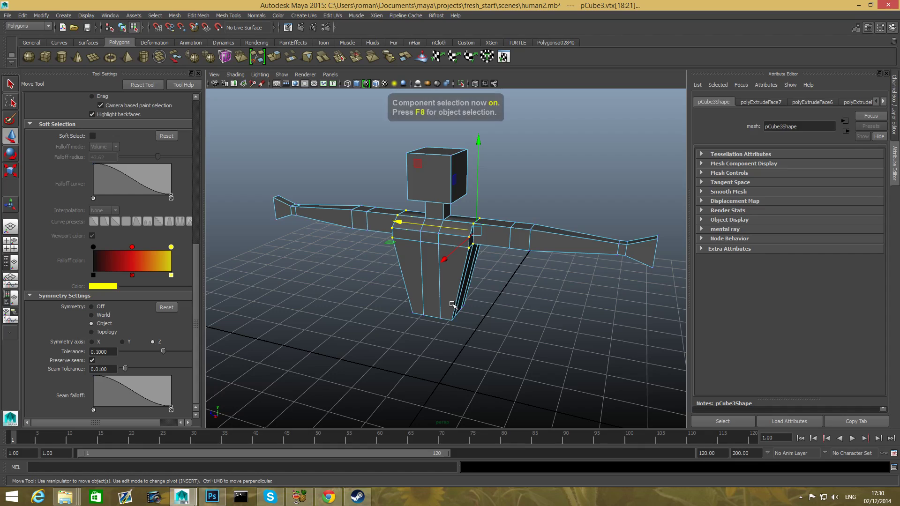
alt+drag(482, 307, 511, 297)
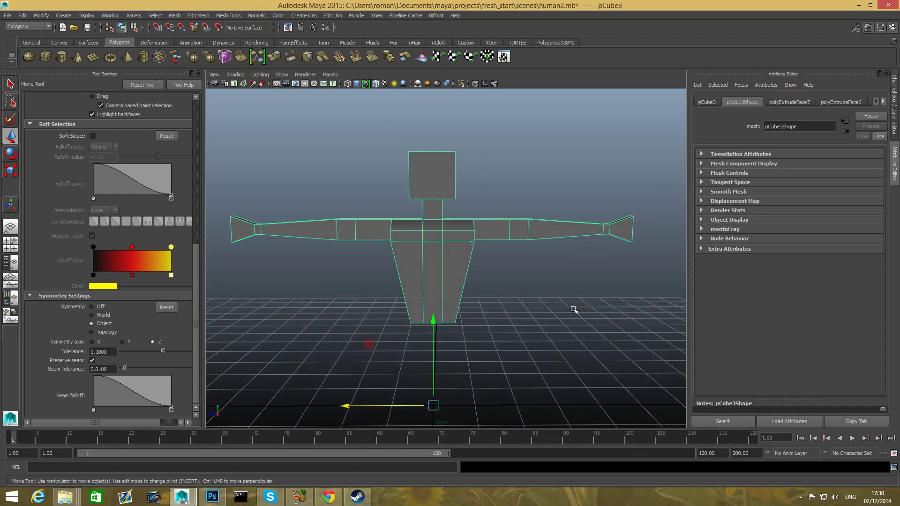
alt+right_drag(572, 309, 527, 308)
alt+middle_drag(522, 307, 523, 297)
alt+drag(523, 297, 494, 295)
- Save the scene under the new file name human3.mb in the scenes folder
click(8, 15)
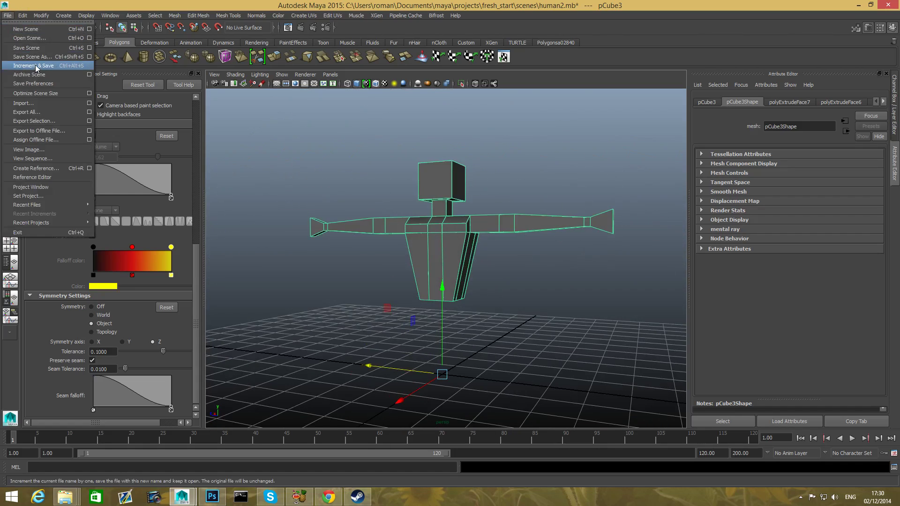
click(33, 57)
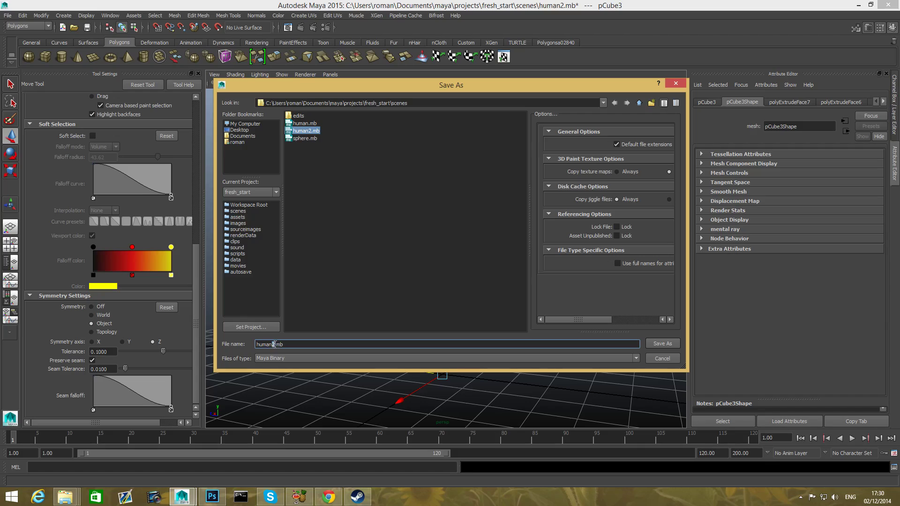
click(275, 344)
key(BackSpace)
text(3)
click(665, 344)
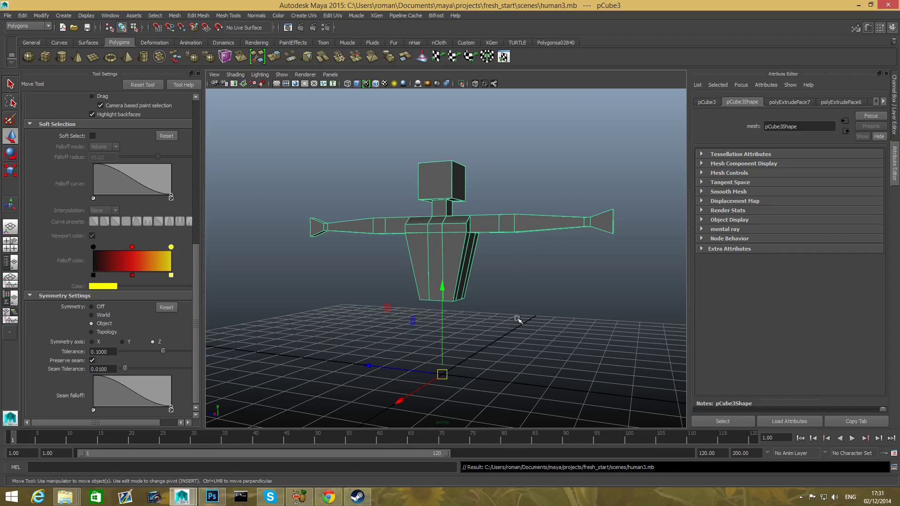